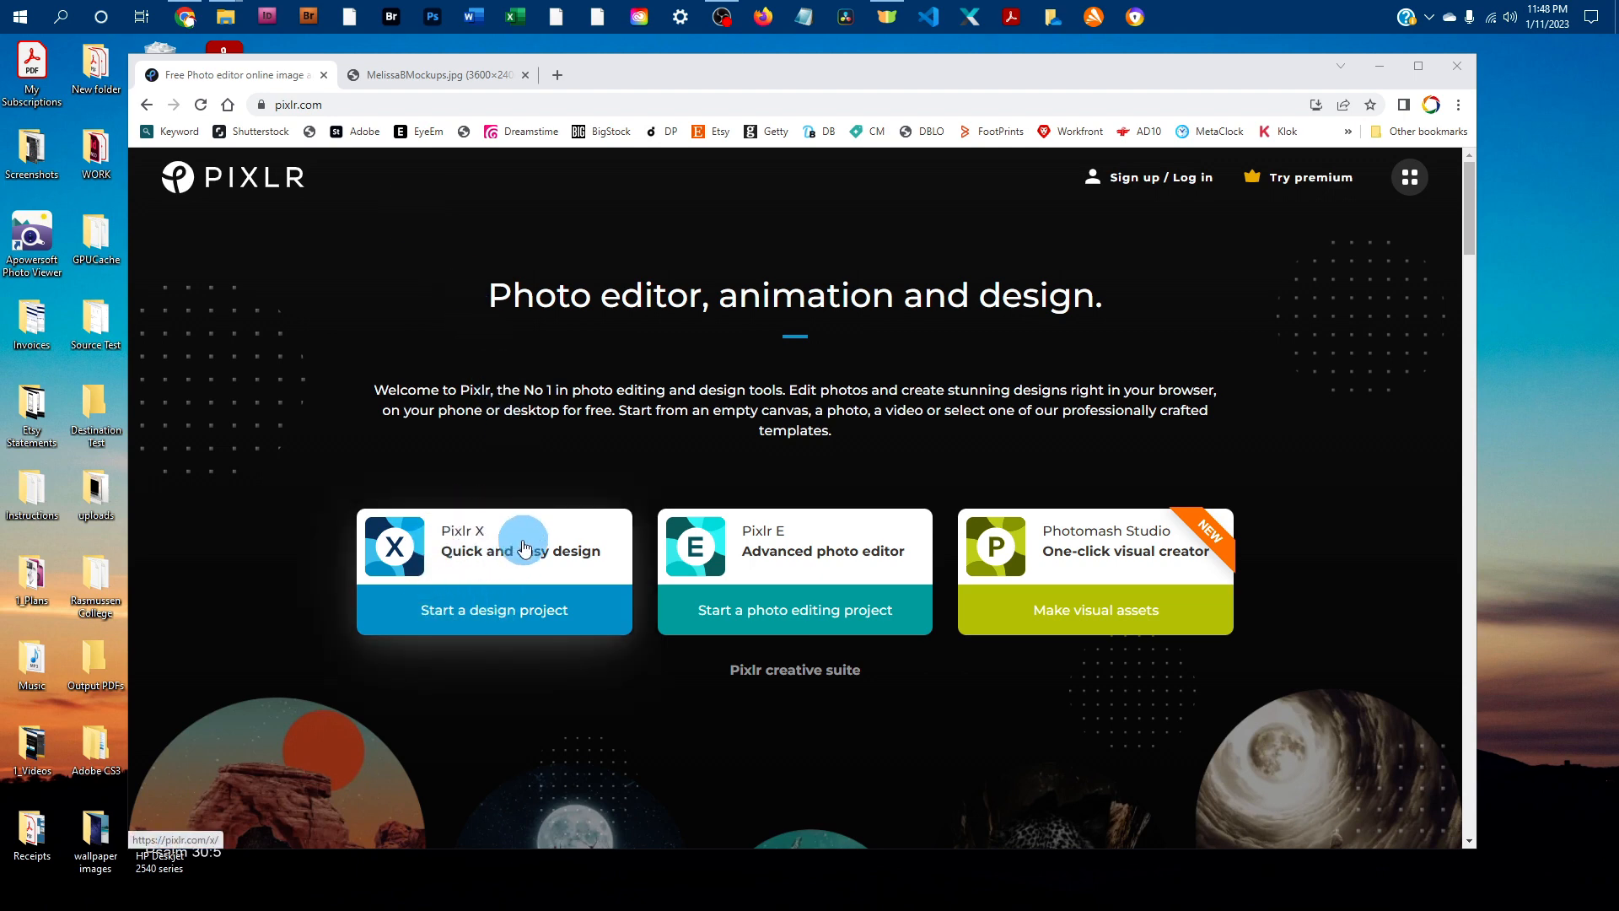
- Open RoundSticker_6BG_Sticker_WhiteWood from the RoundSticker6BG_PNG folder in Pixlr X, keeping its original 3600 x 2400 size
{"action": "left_click", "coordinate": [501, 616]}
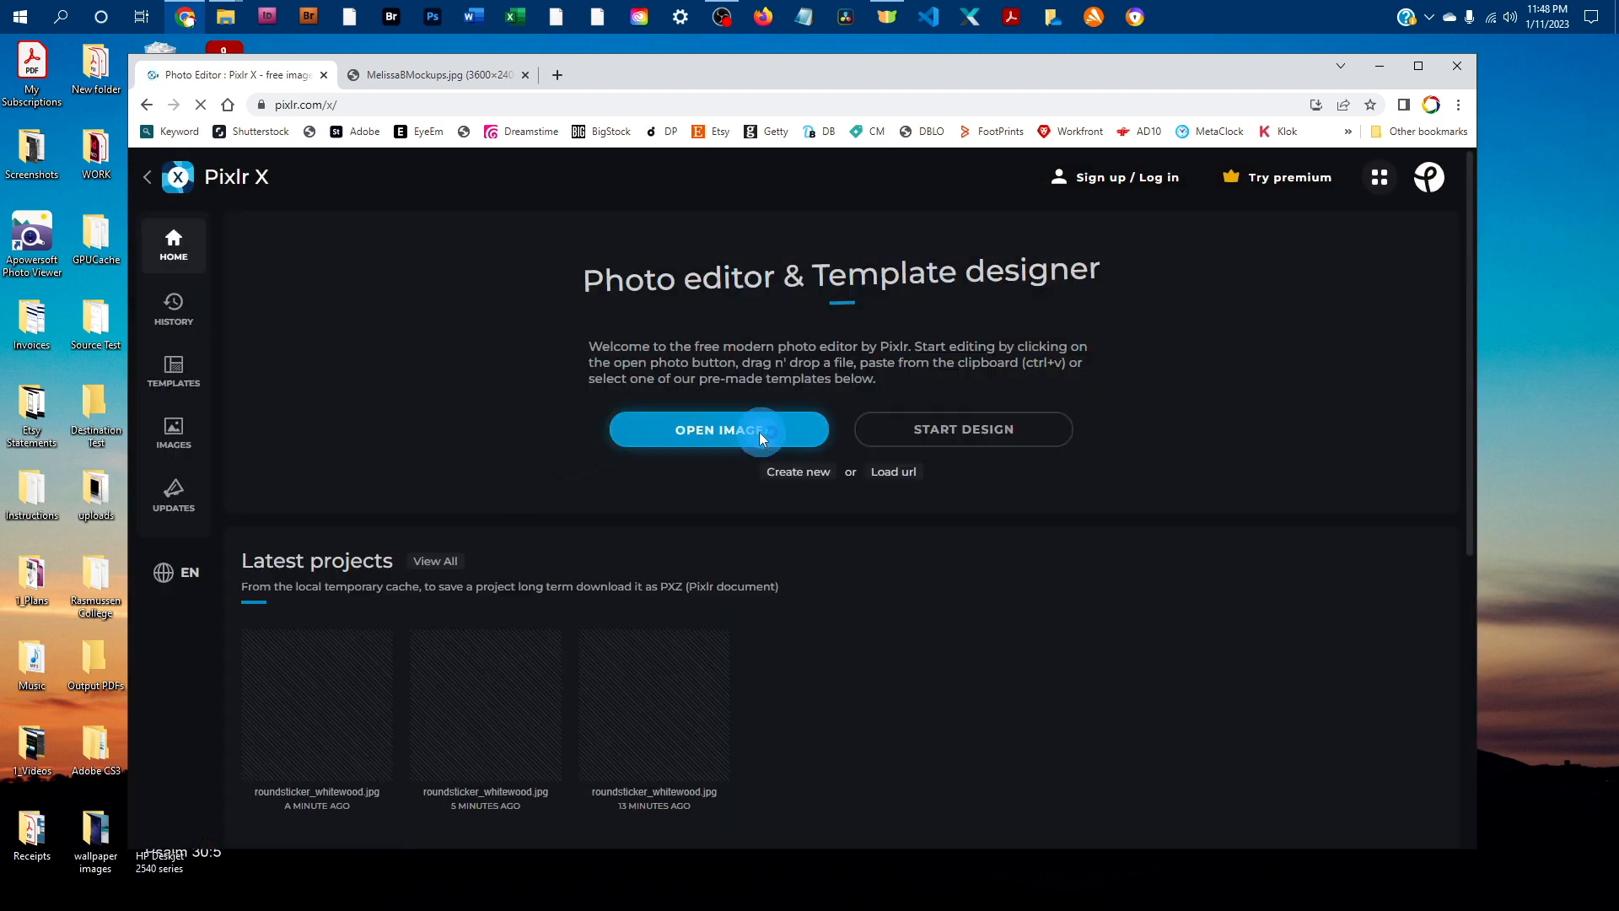
{"action": "left_click", "coordinate": [757, 431]}
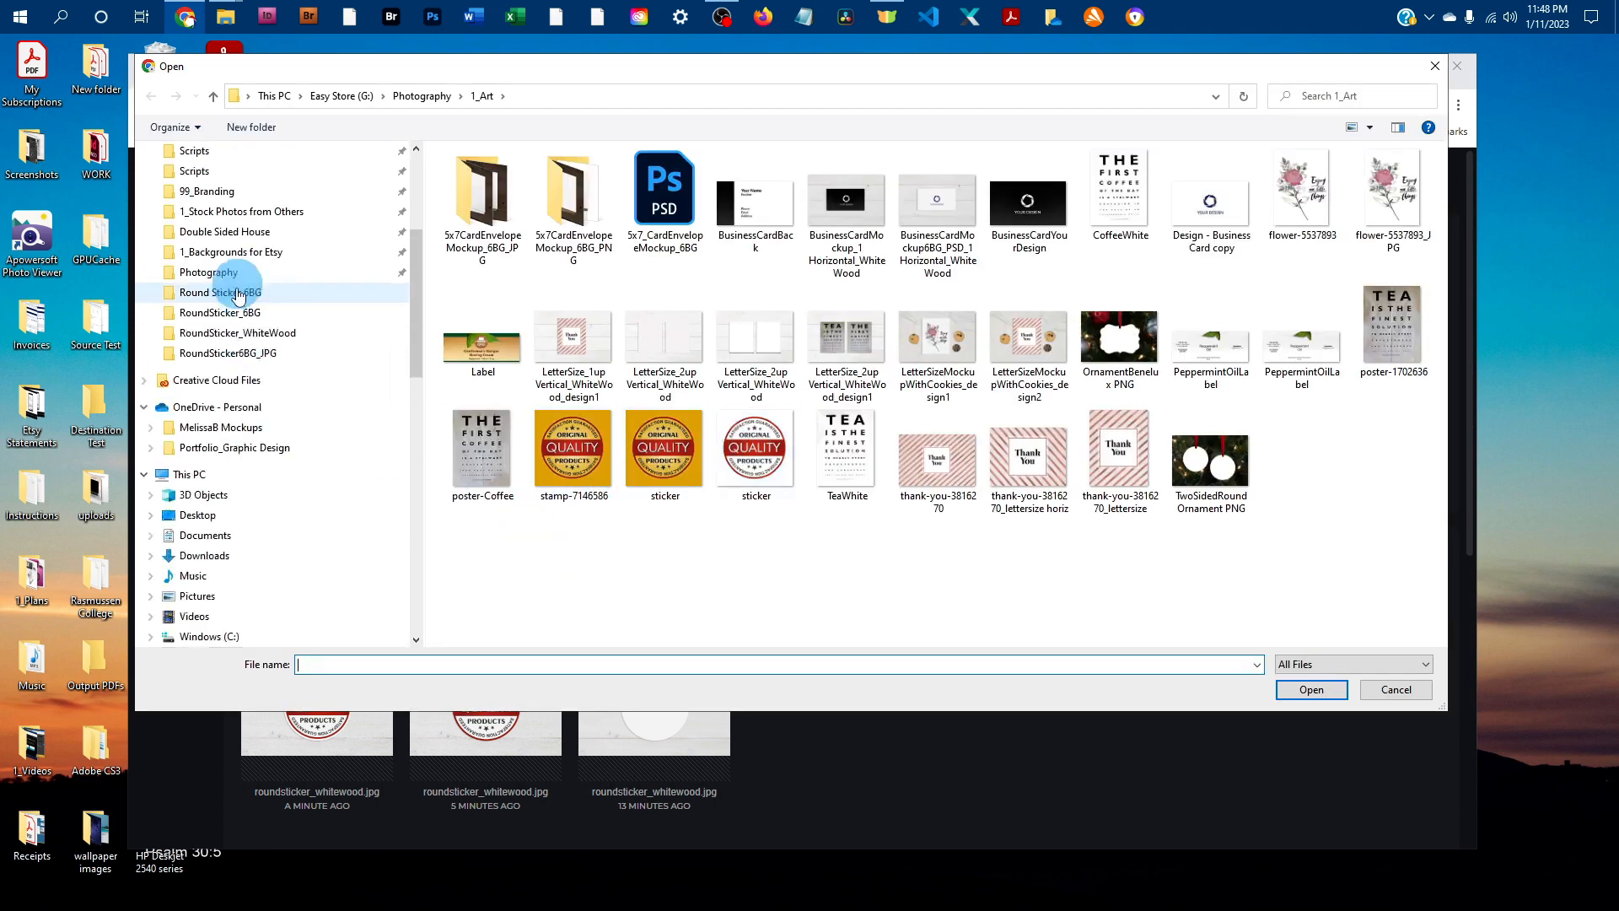
{"action": "scroll", "coordinate": [253, 307], "scroll_direction": "up", "scroll_amount": 3}
{"action": "left_click", "coordinate": [276, 376]}
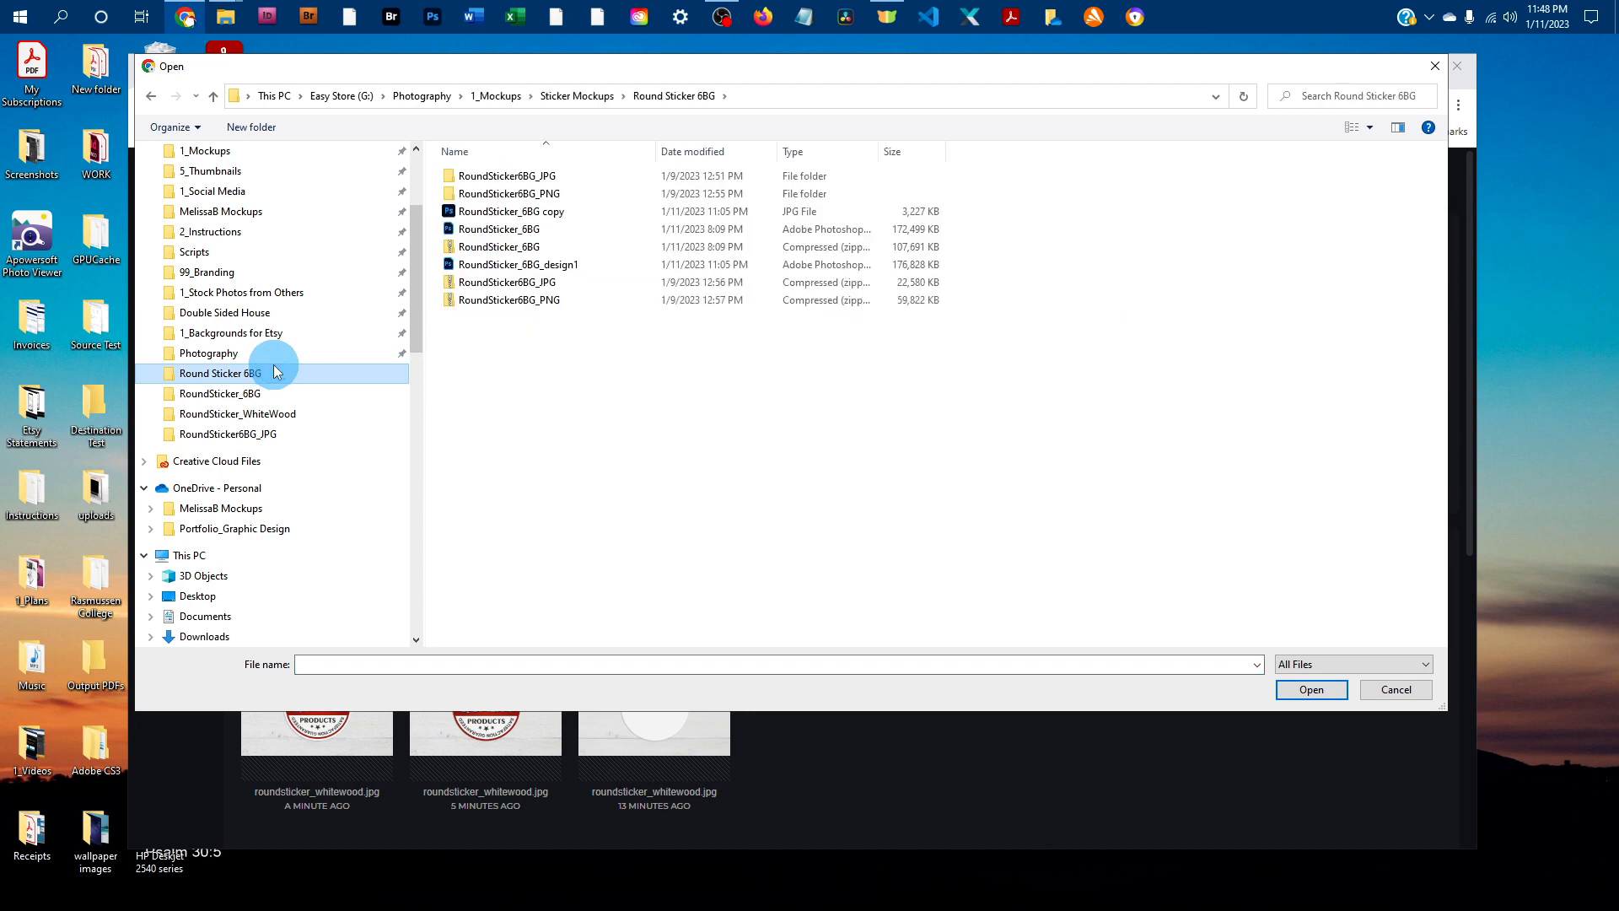
{"action": "double_click", "coordinate": [537, 194]}
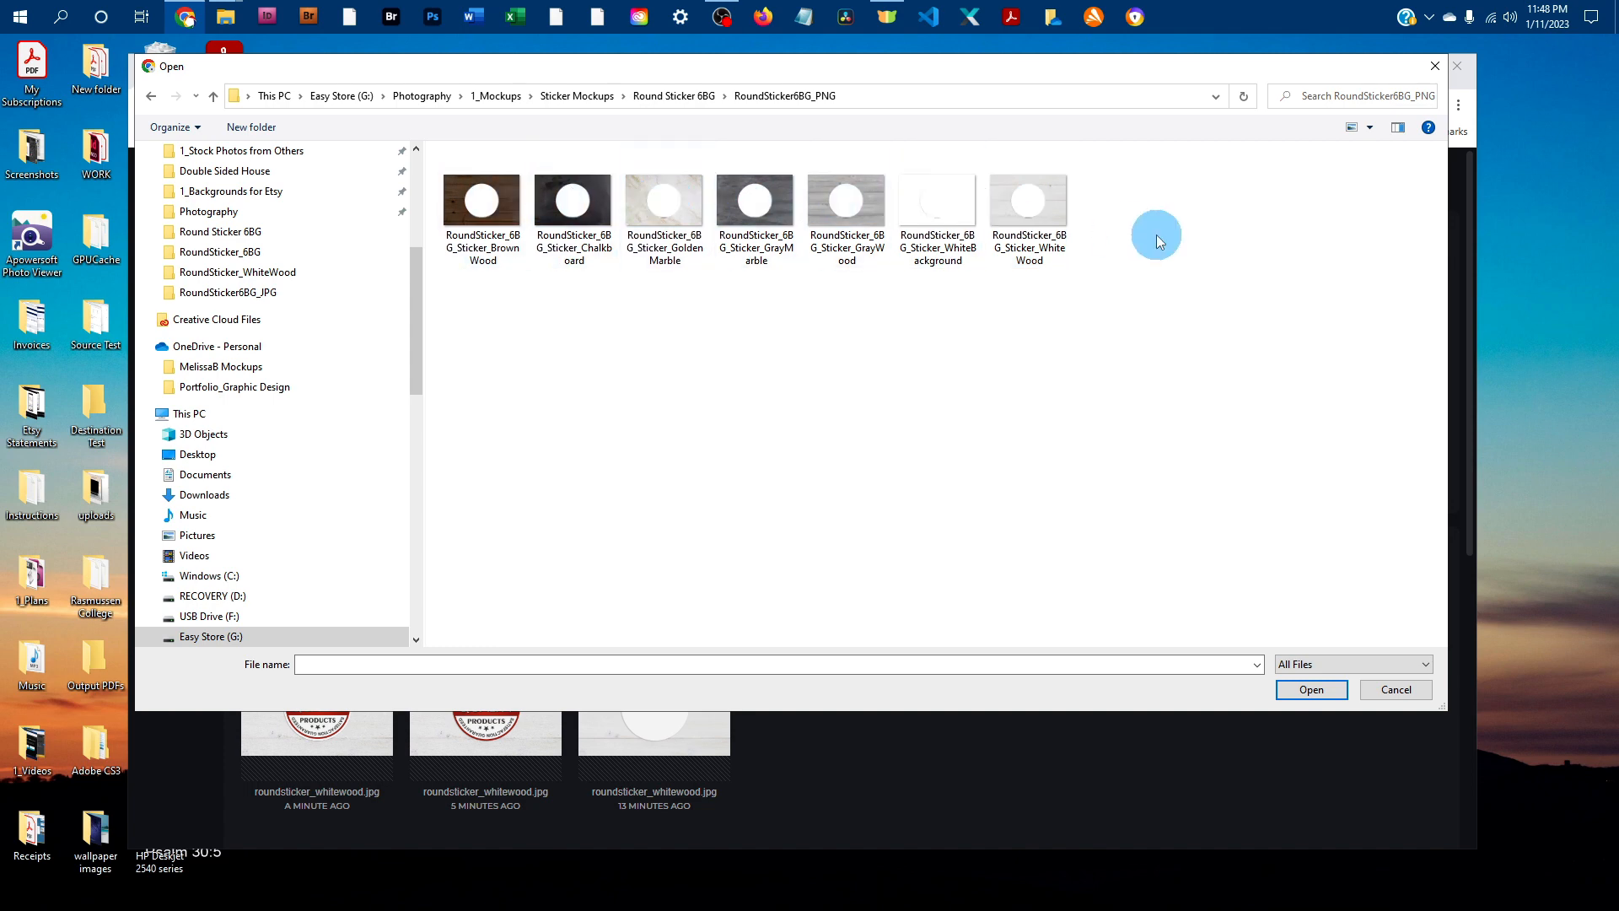
{"action": "left_click", "coordinate": [1038, 219]}
{"action": "left_click", "coordinate": [1329, 689]}
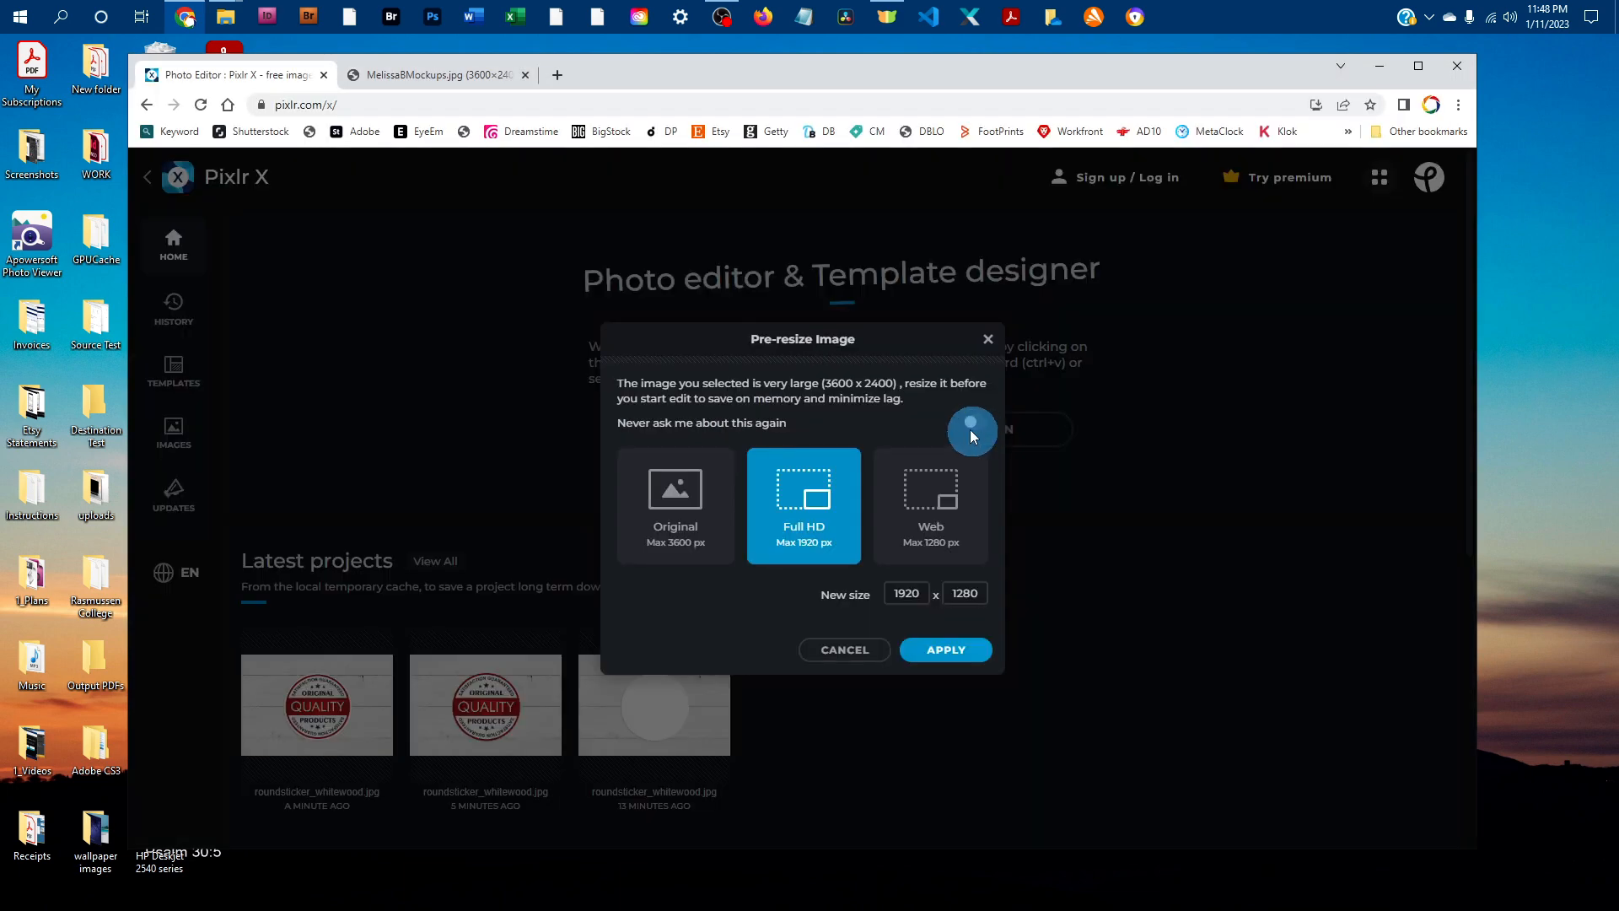
{"action": "left_click", "coordinate": [678, 492]}
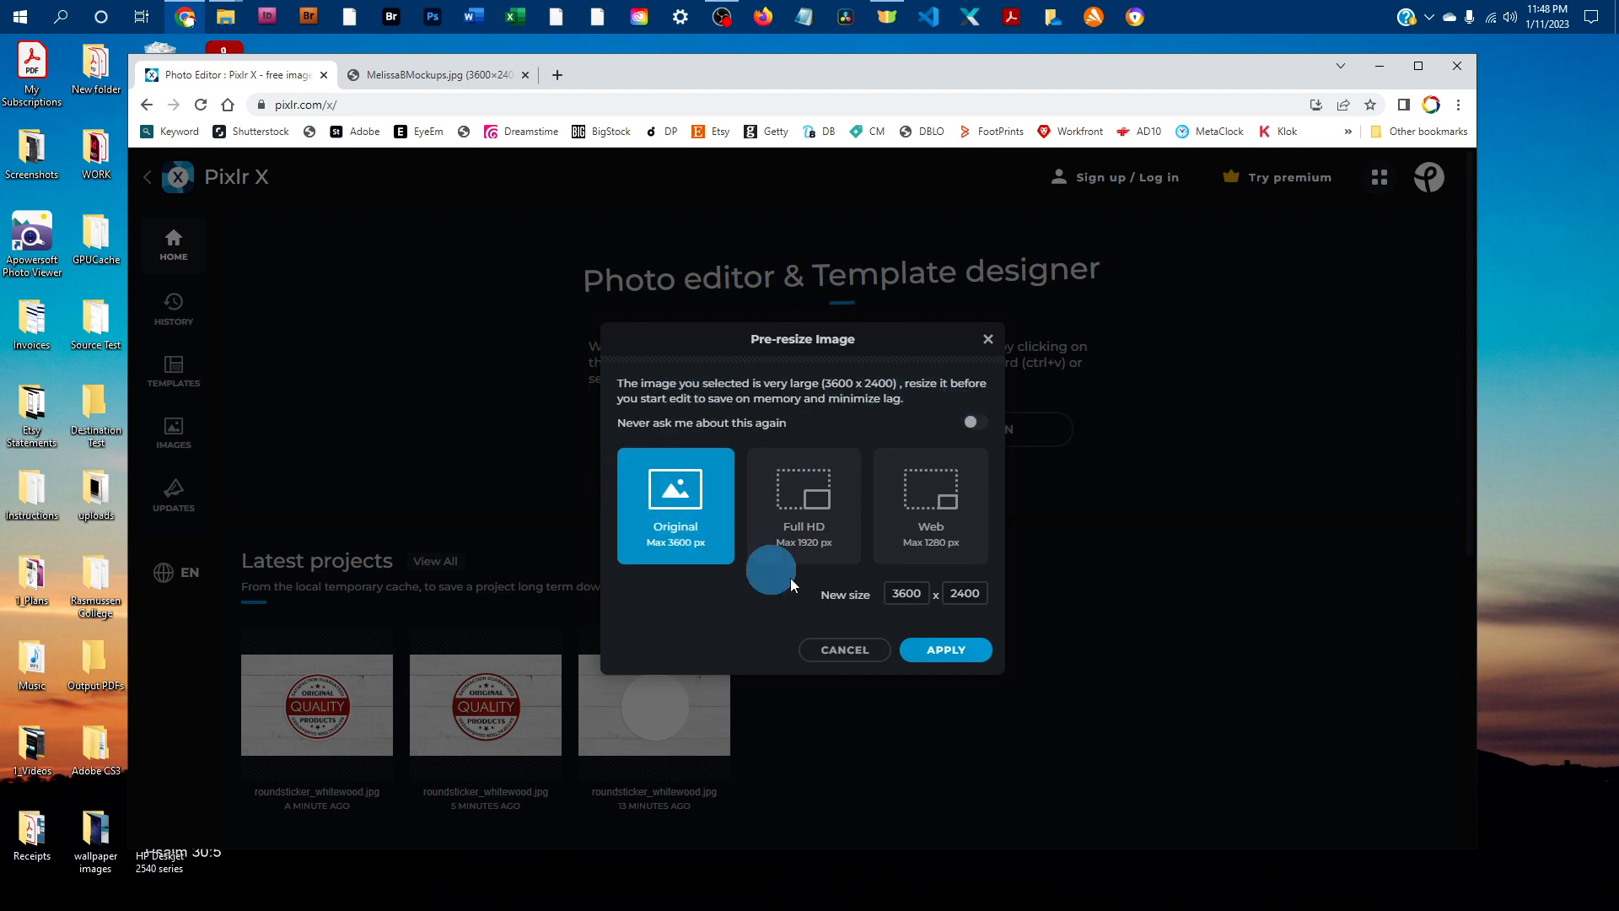
{"action": "left_click", "coordinate": [946, 653]}
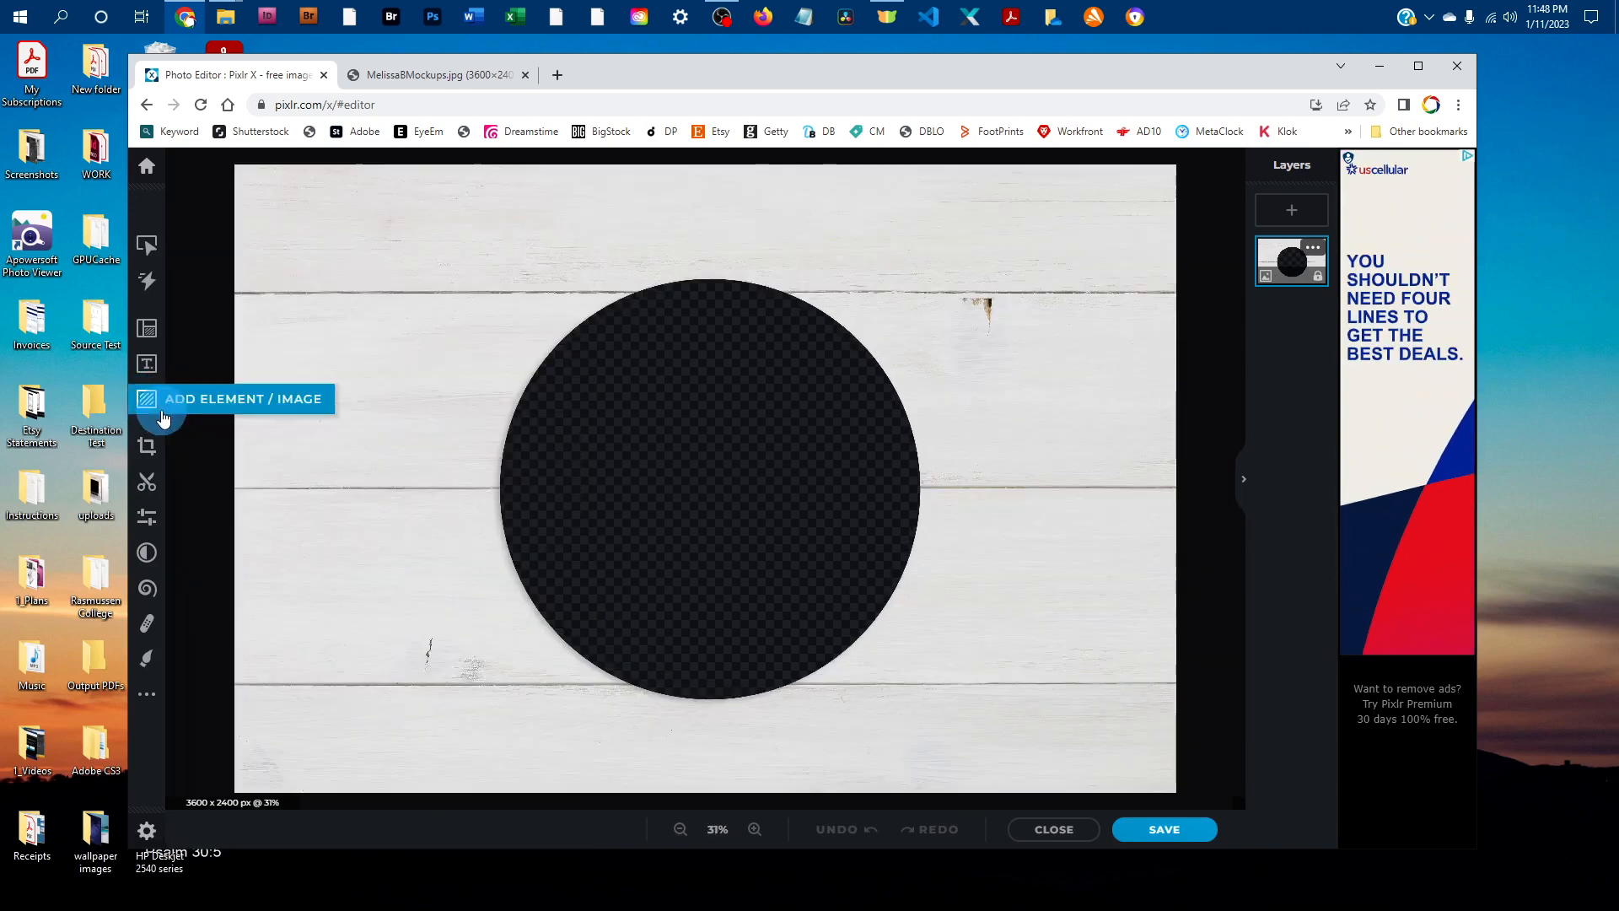
- Add the gold-background sticker image from the 1_Art folder as a media element
{"action": "left_click", "coordinate": [178, 408]}
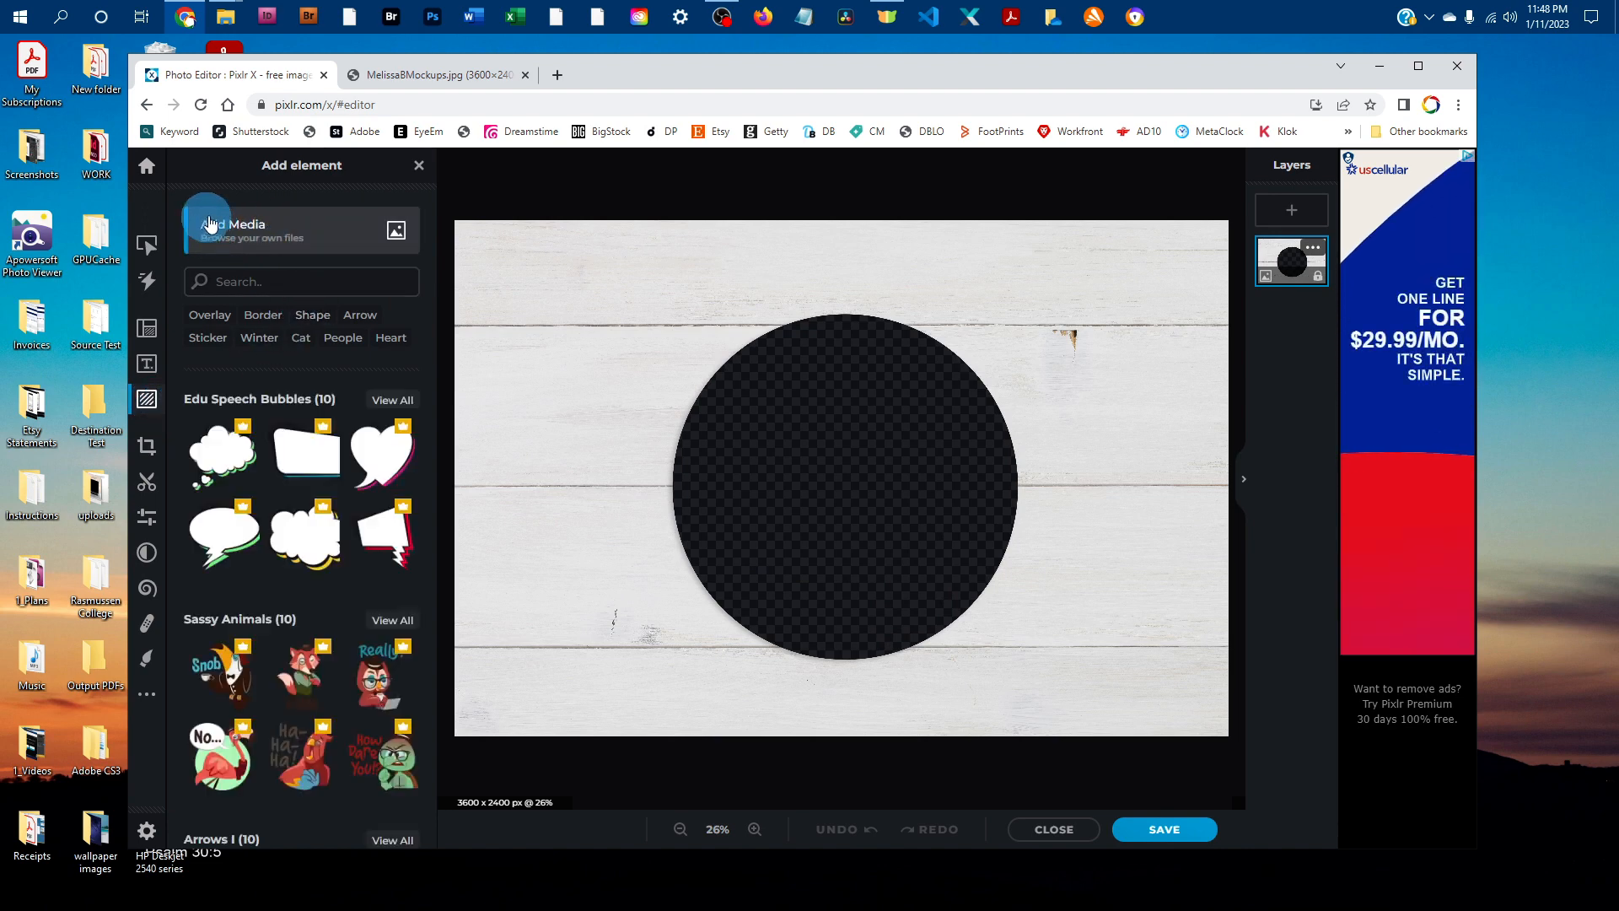
{"action": "left_click", "coordinate": [285, 239]}
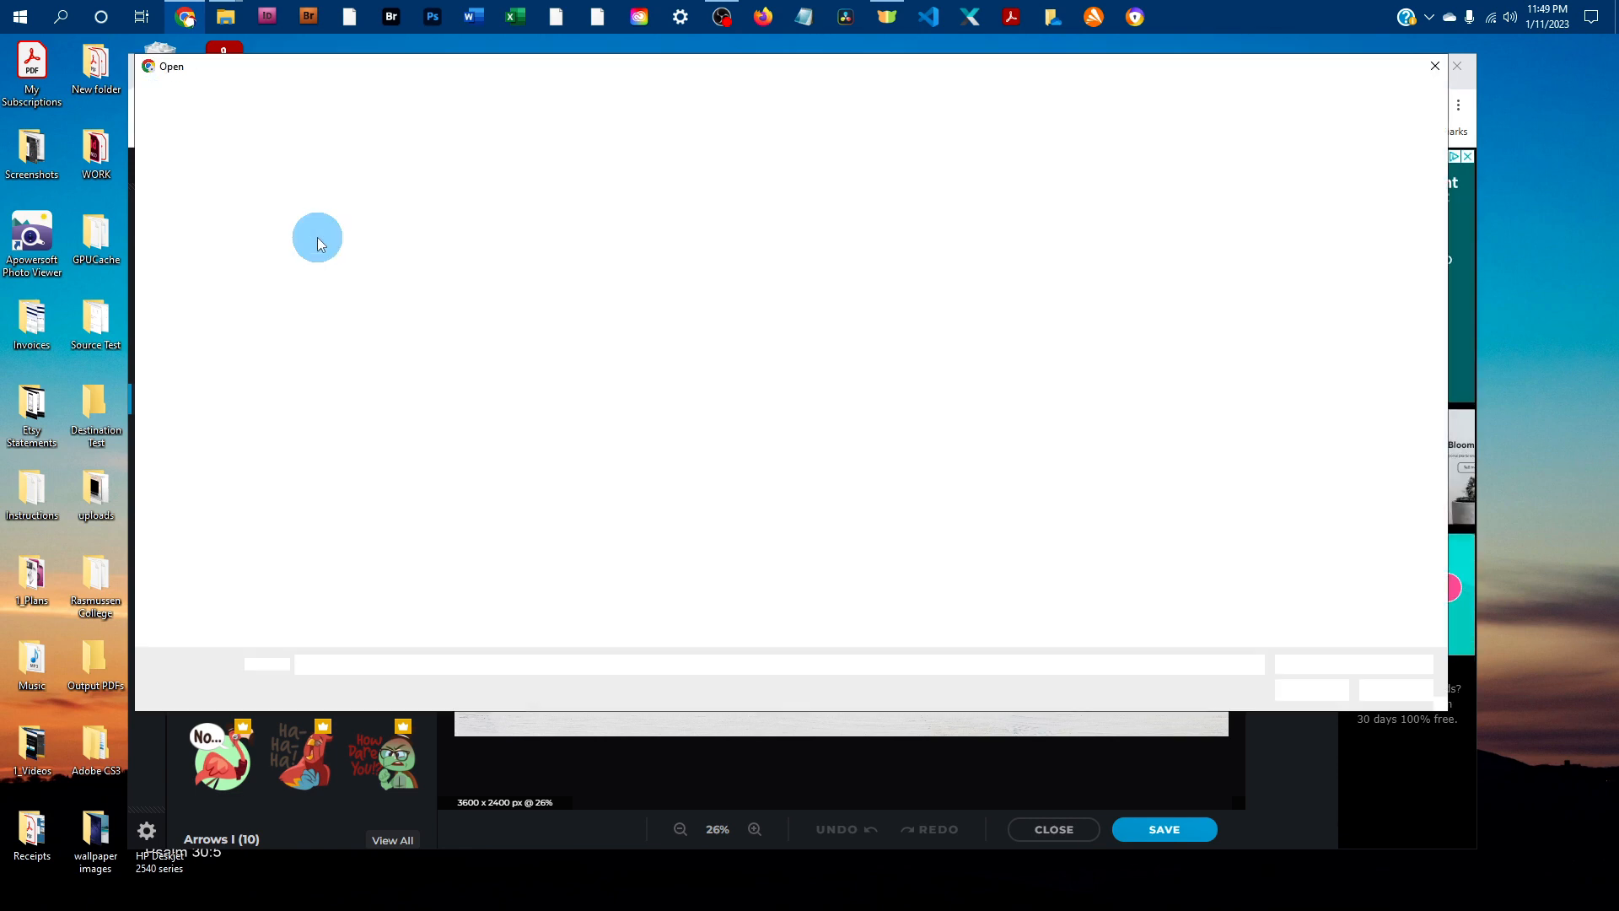
{"action": "scroll", "coordinate": [311, 329], "scroll_direction": "up", "scroll_amount": 5}
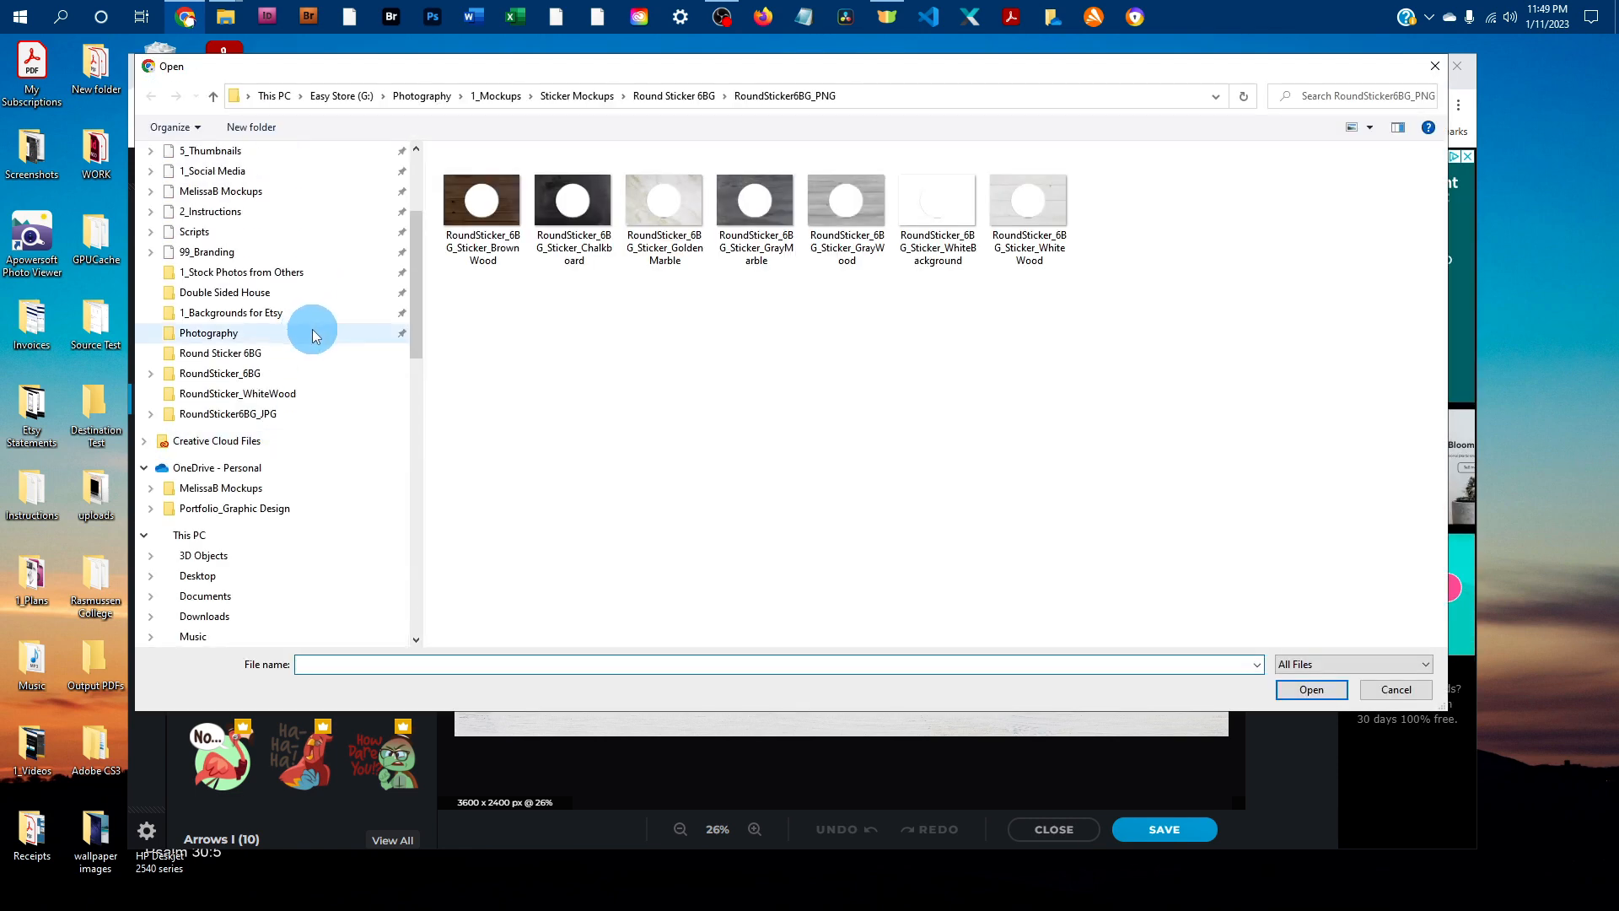
{"action": "left_click", "coordinate": [217, 264]}
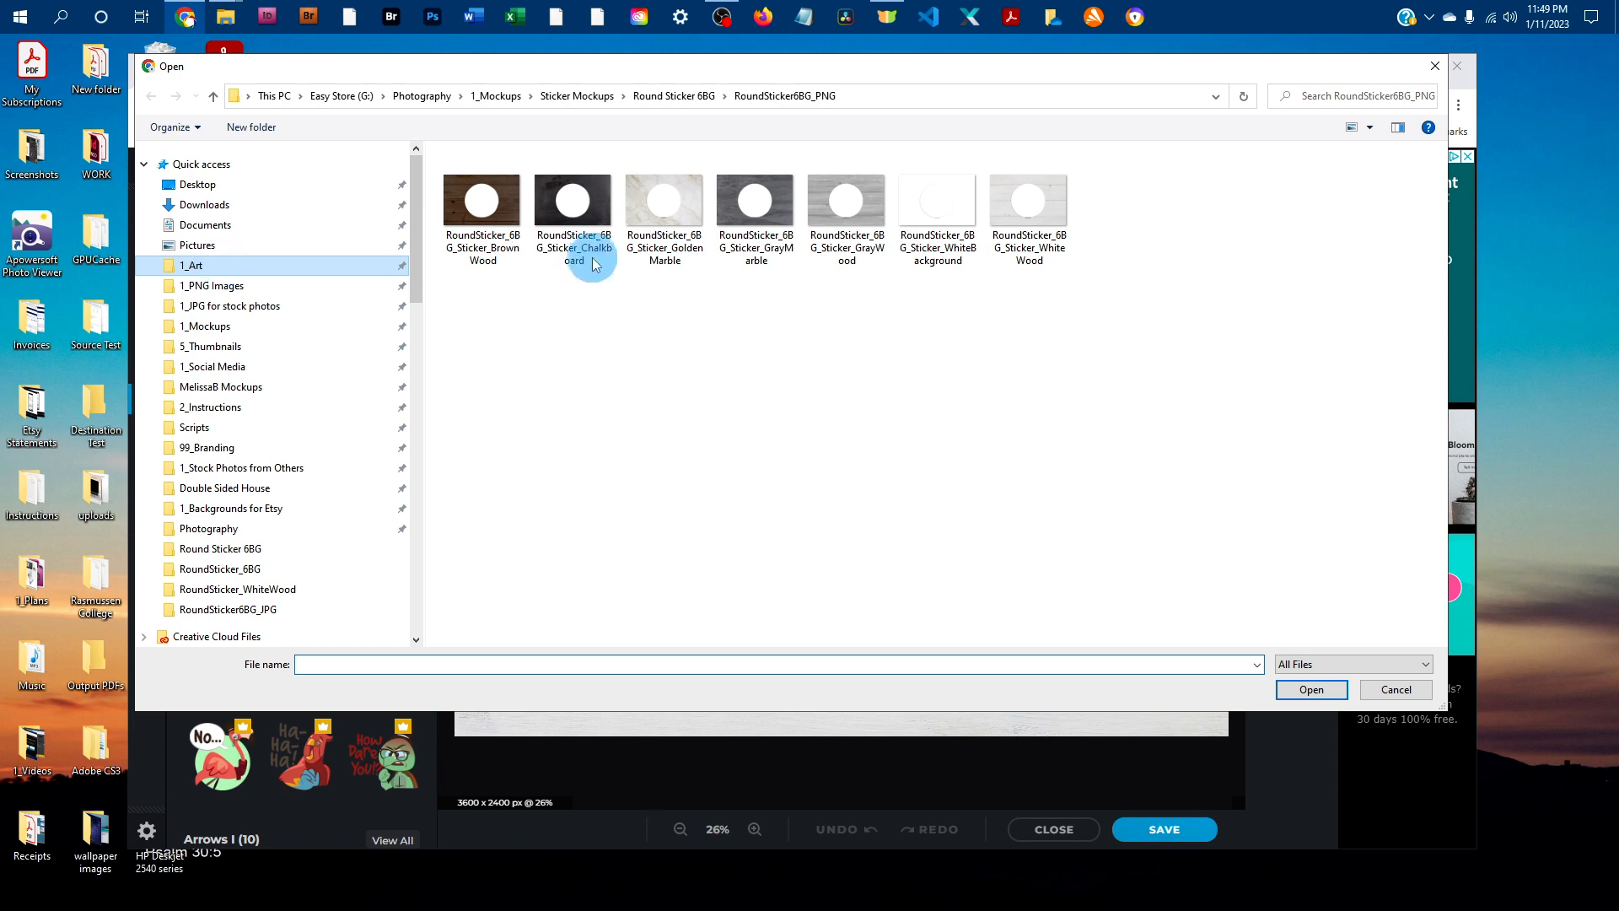
{"action": "left_click", "coordinate": [664, 447]}
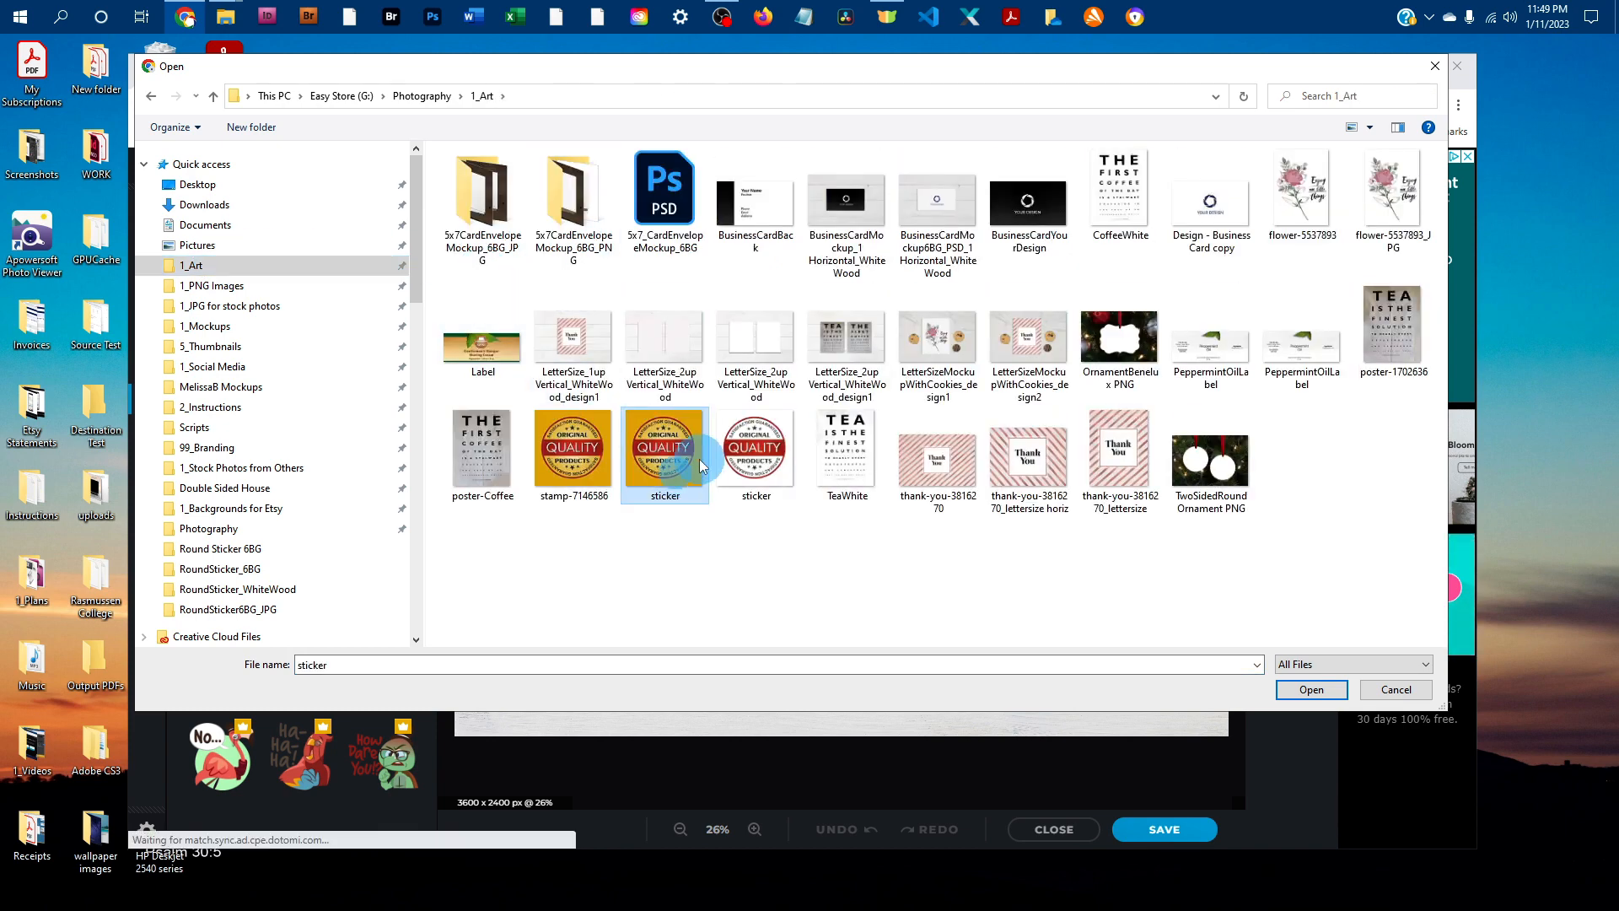
{"action": "left_click", "coordinate": [1328, 689]}
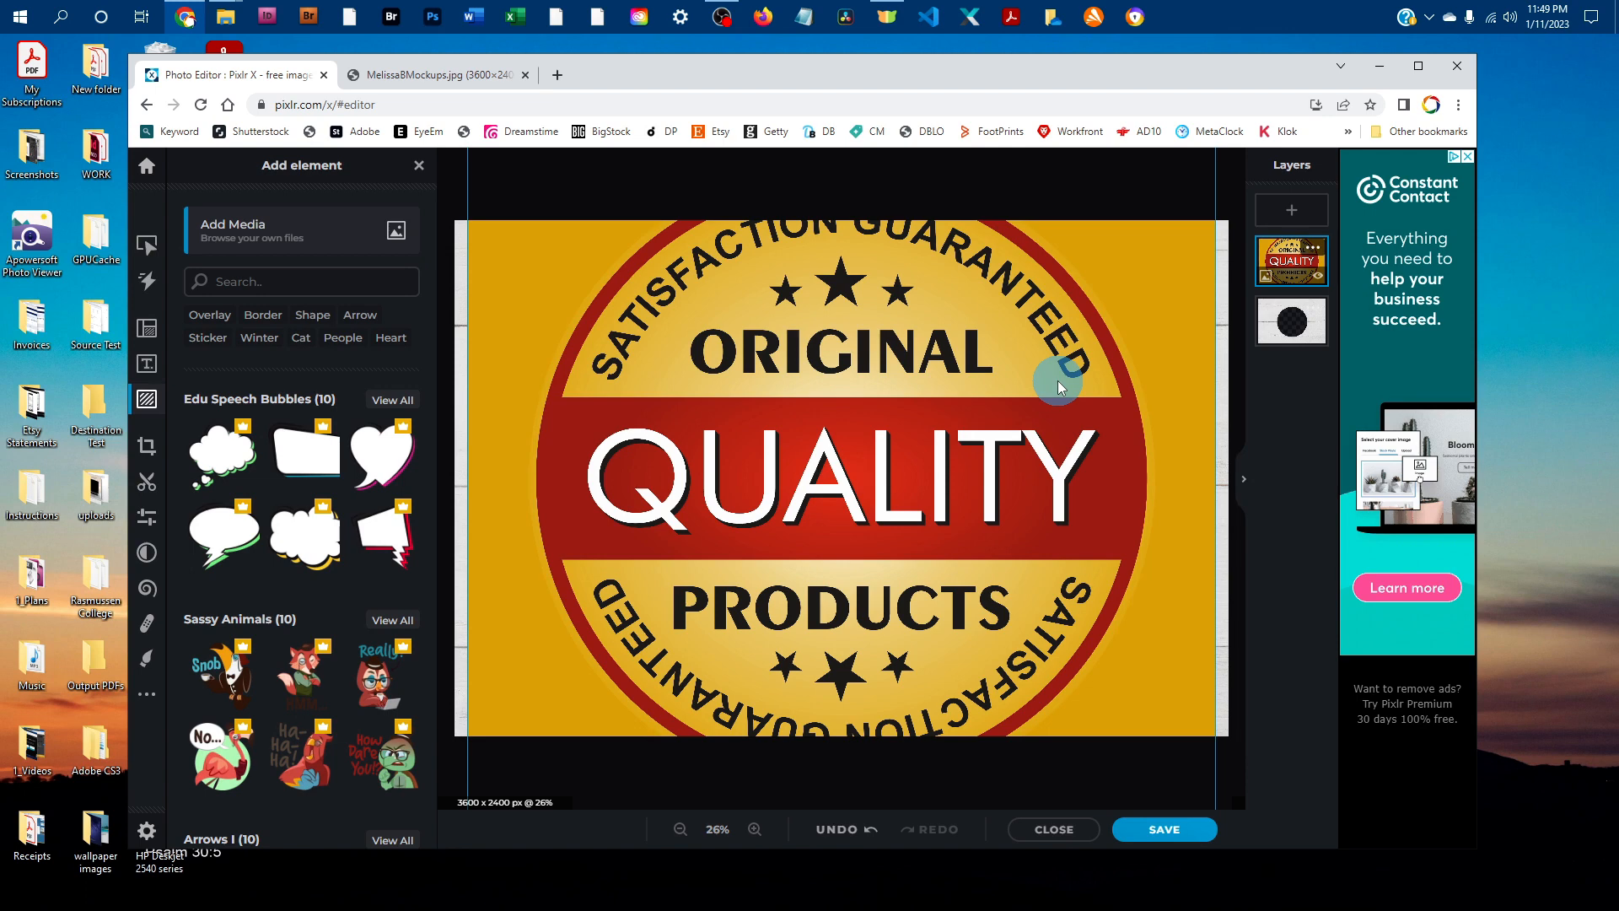
- Scale the sticker image down from its corners so it just covers the mockup's round cutout
{"action": "left_click", "coordinate": [1058, 381]}
{"action": "scroll", "coordinate": [1058, 381], "scroll_direction": "down", "scroll_amount": 4}
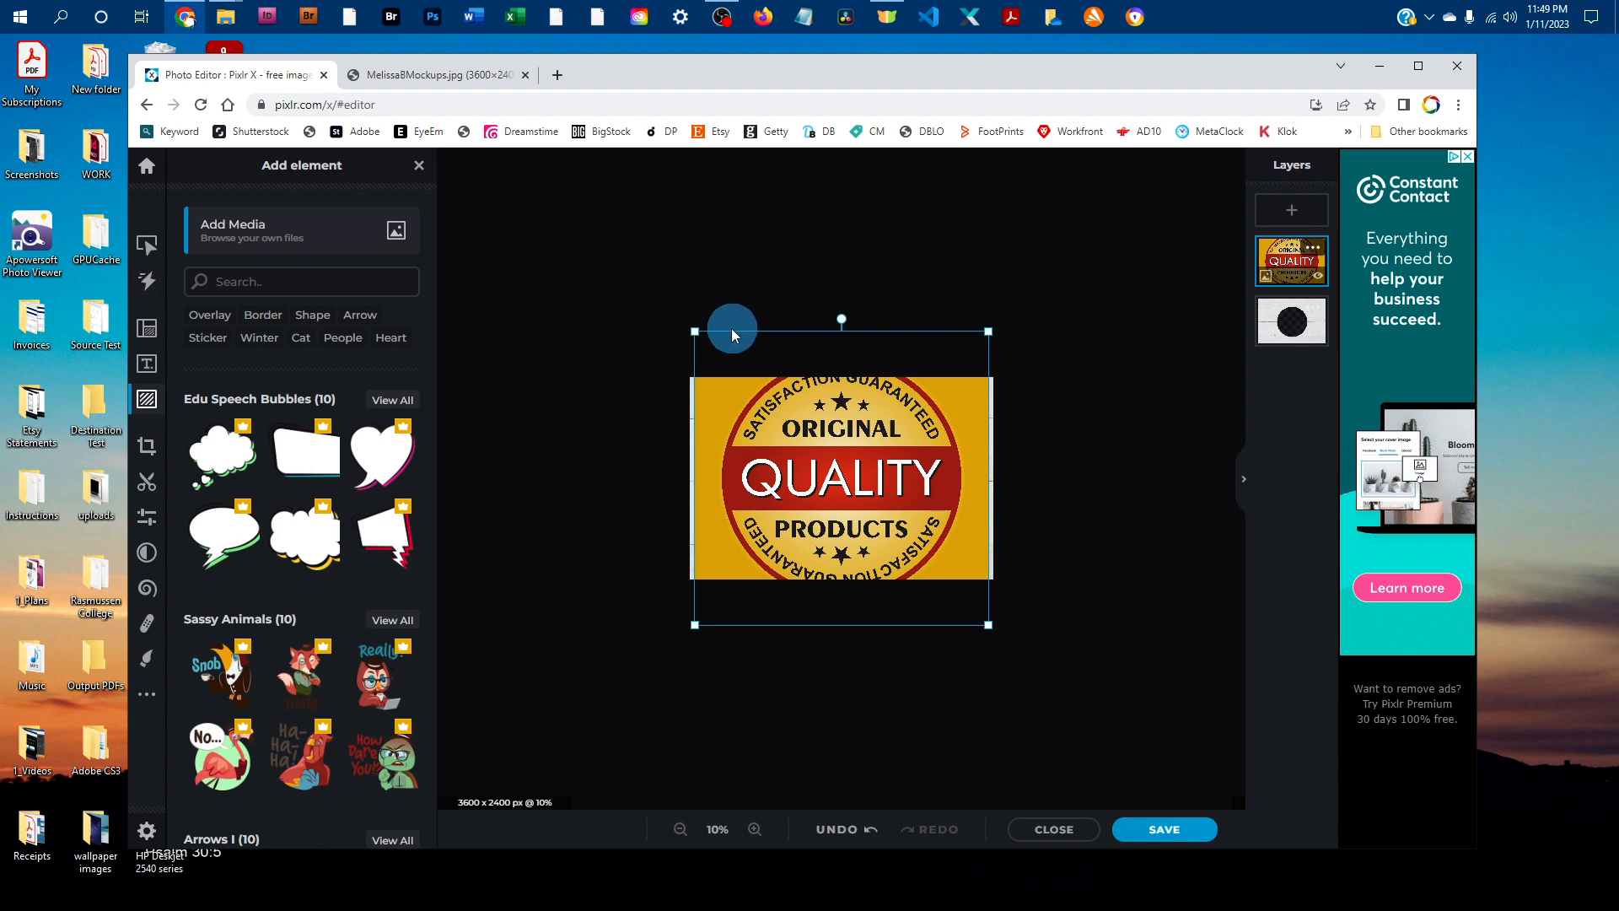
{"action": "left_click_drag", "start_coordinate": [694, 329], "coordinate": [767, 372]}
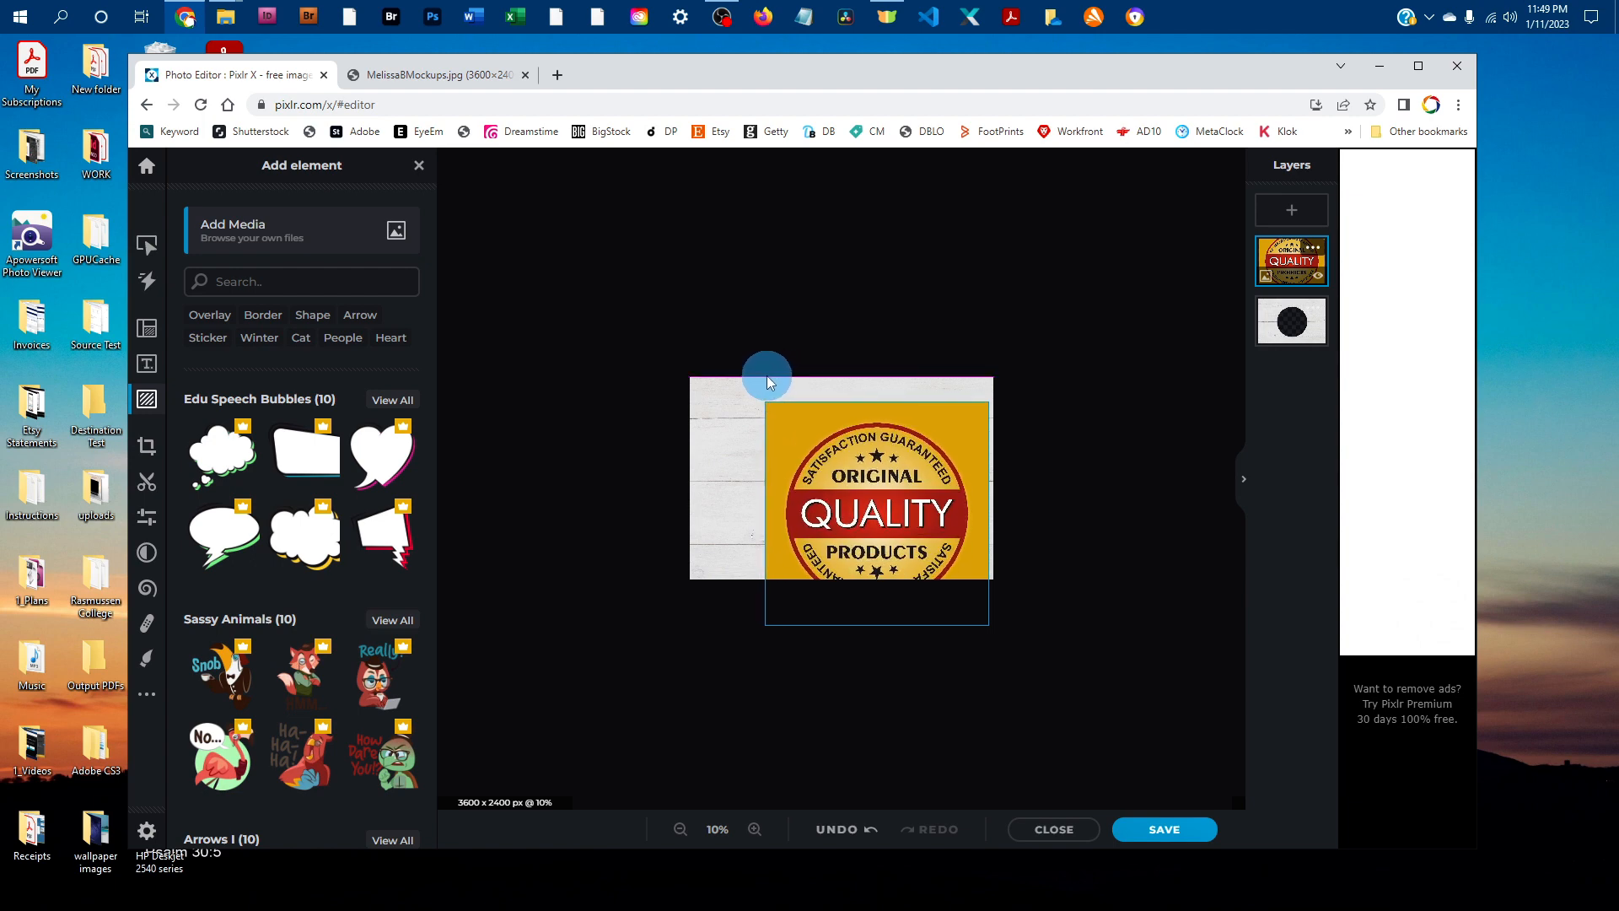
{"action": "left_click_drag", "start_coordinate": [990, 629], "coordinate": [921, 533]}
- Unlock the white wood mockup layer and move the sticker layer beneath it
{"action": "left_click", "coordinate": [1320, 339]}
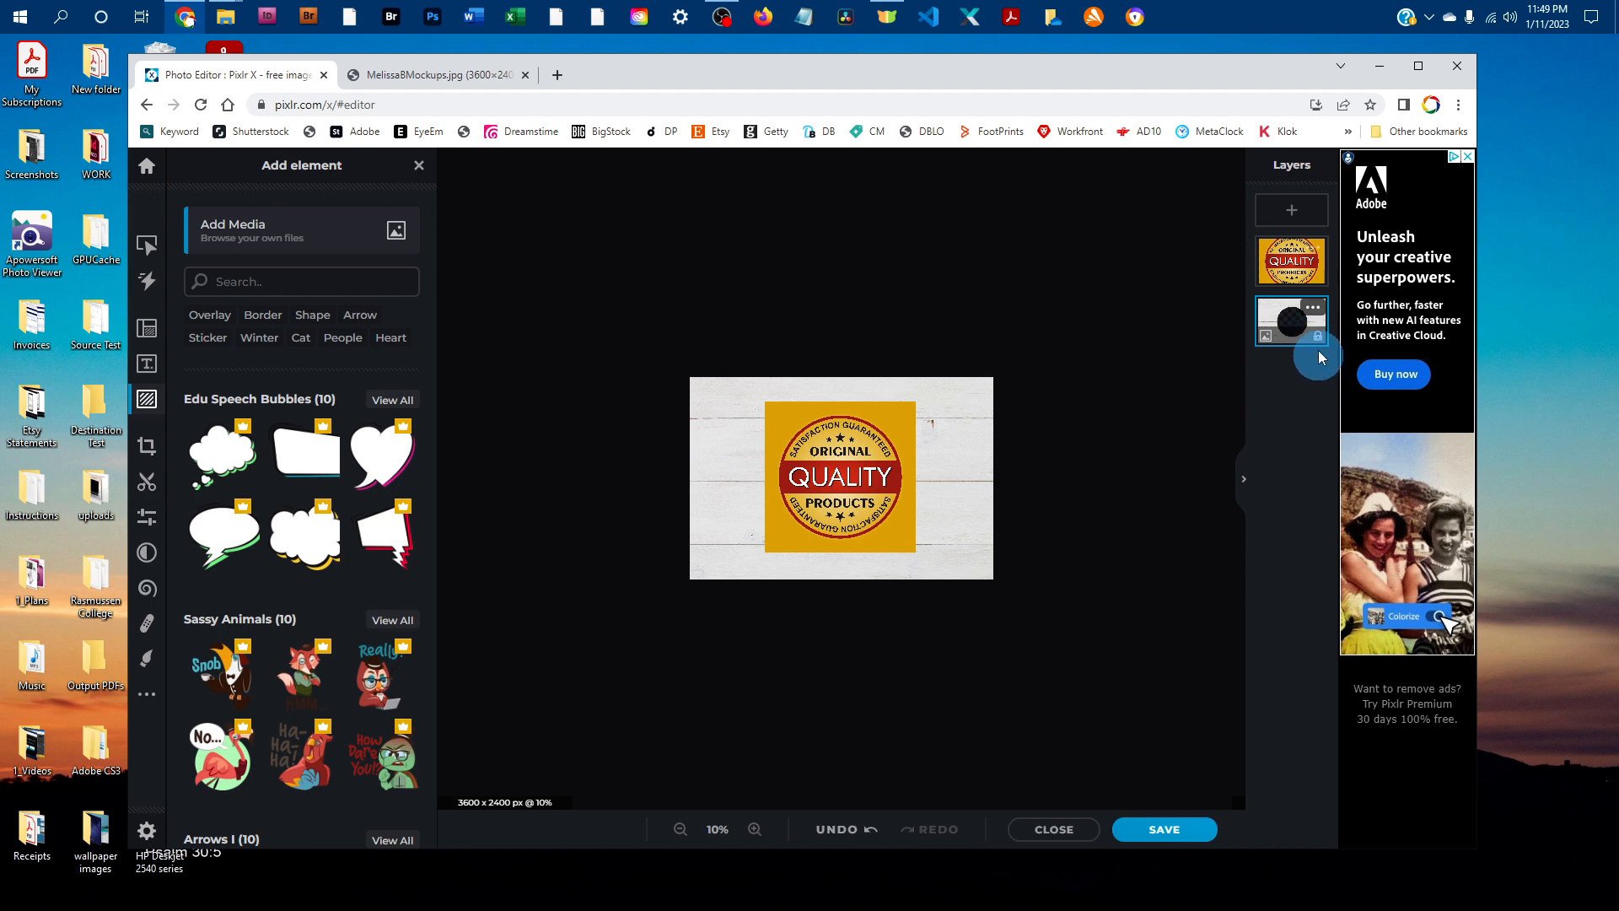
{"action": "left_click", "coordinate": [1316, 341]}
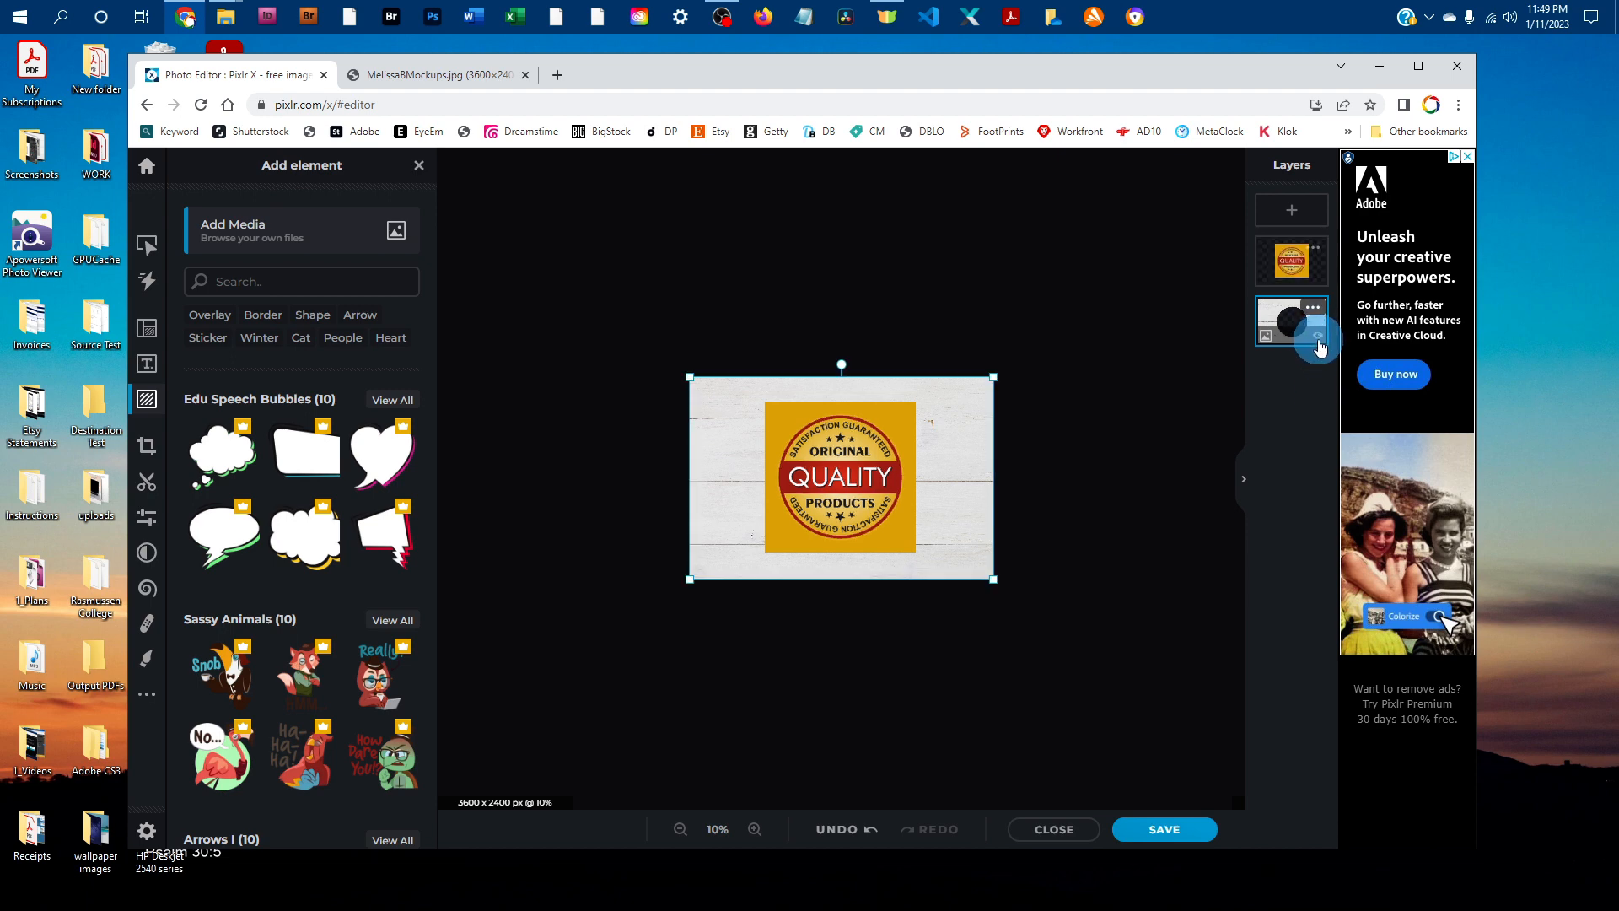
{"action": "left_click", "coordinate": [1288, 262]}
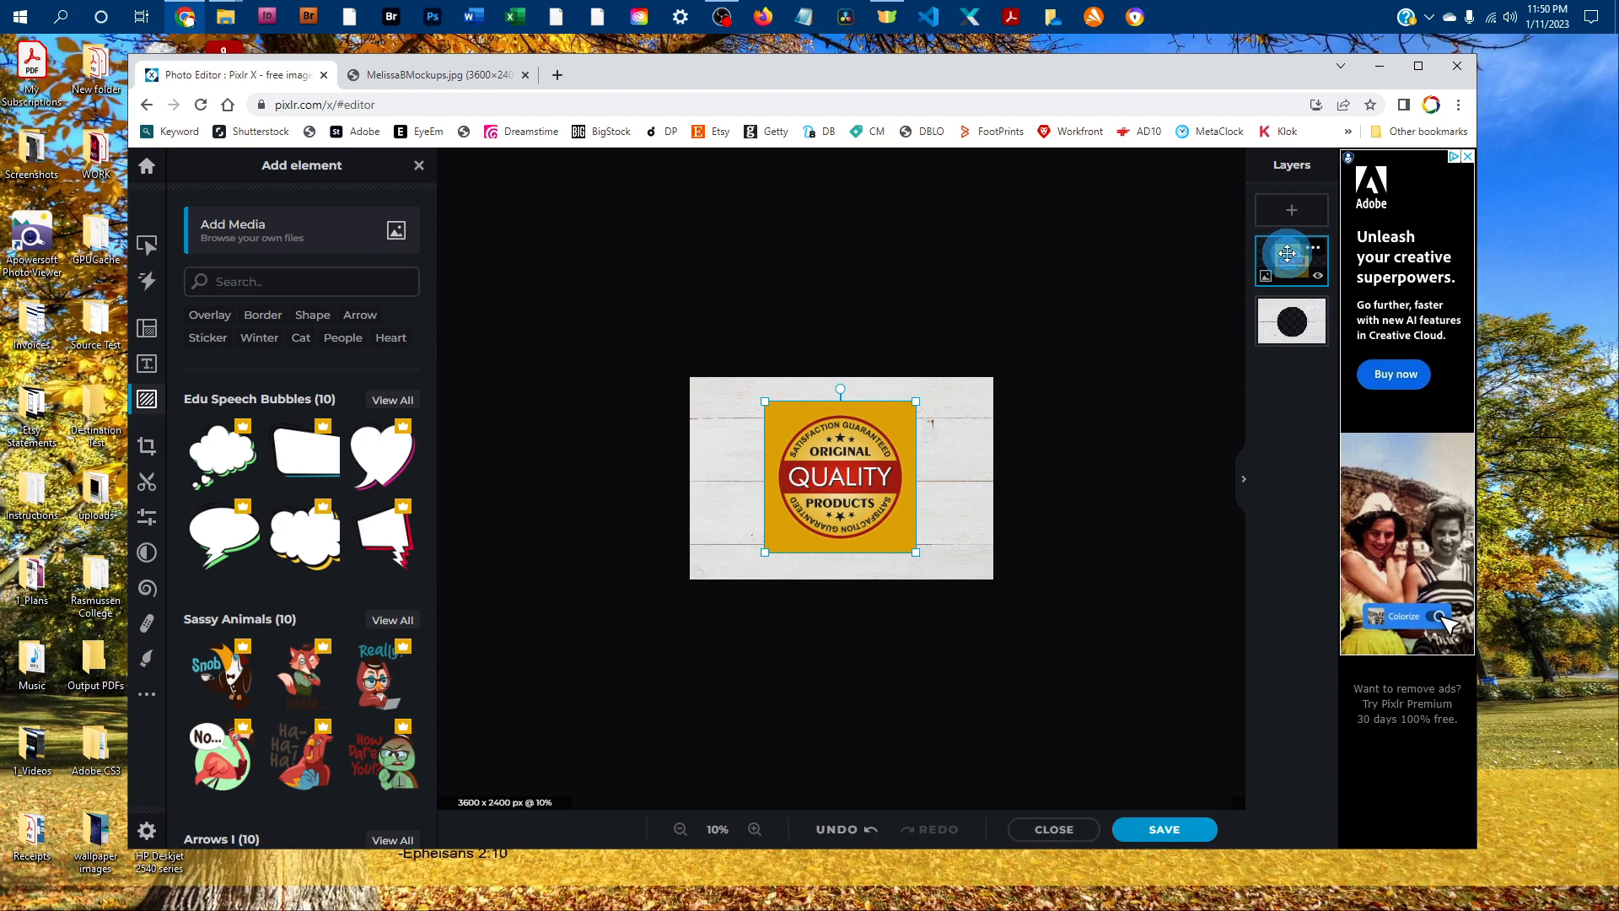
{"action": "left_click_drag", "start_coordinate": [1288, 261], "coordinate": [1303, 319]}
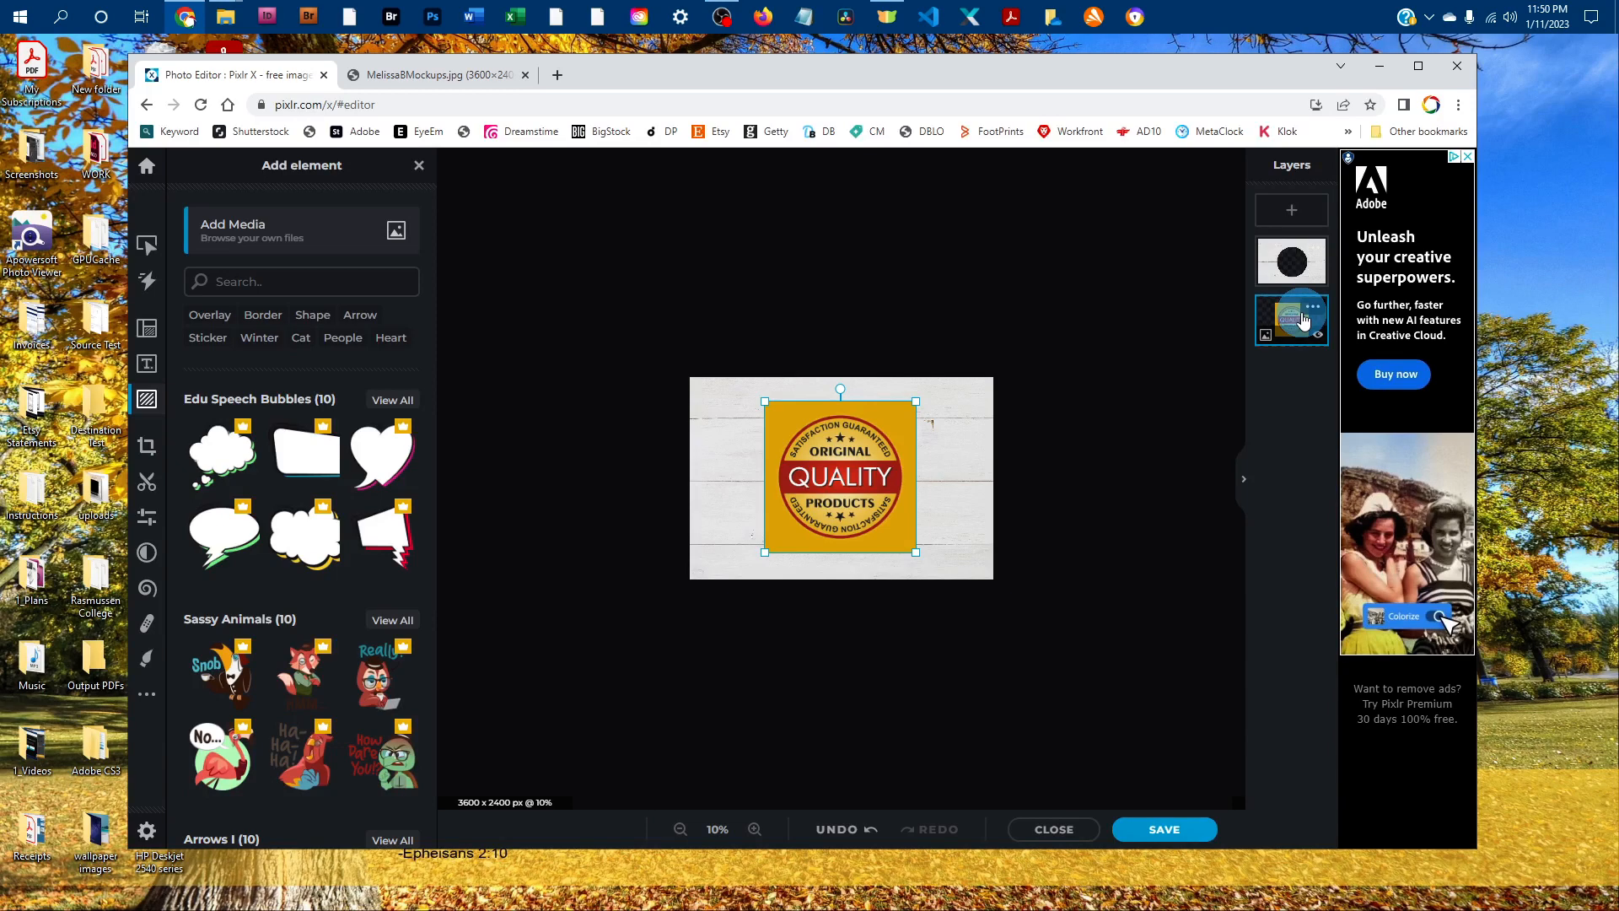
{"action": "left_click_drag", "start_coordinate": [1303, 319], "coordinate": [1292, 312]}
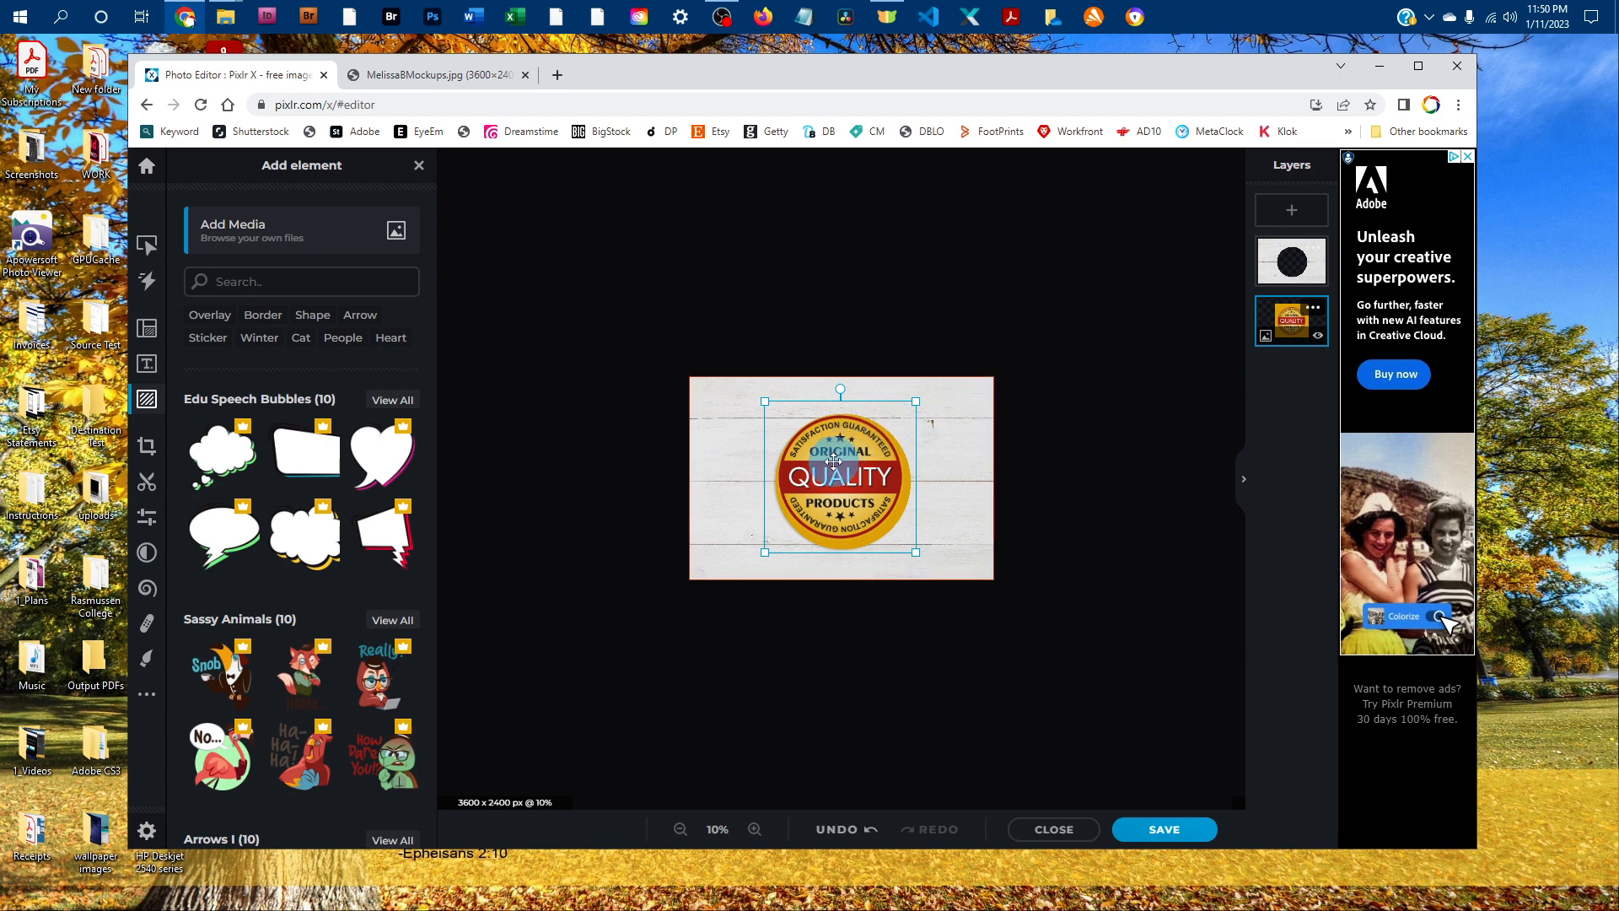
- Nudge the sticker layer down and slightly right to centre the design in the round cutout, keeping the mockup layer in place
{"action": "left_click_drag", "start_coordinate": [832, 461], "coordinate": [838, 465]}
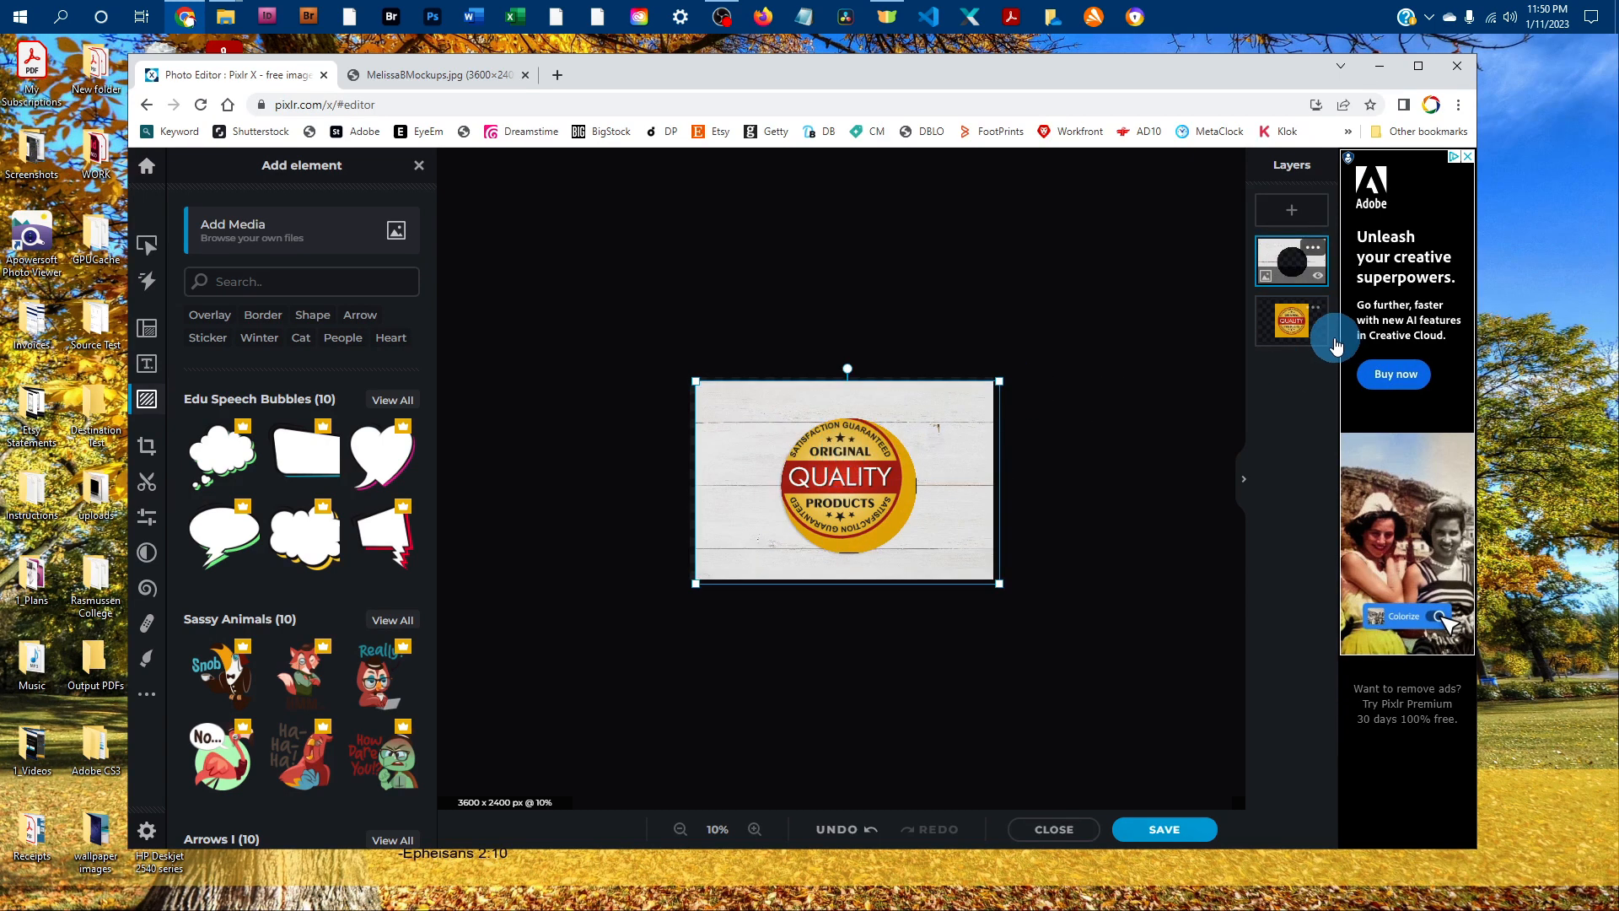
{"action": "key", "text": "ctrl+z"}
{"action": "left_click", "coordinate": [1288, 329]}
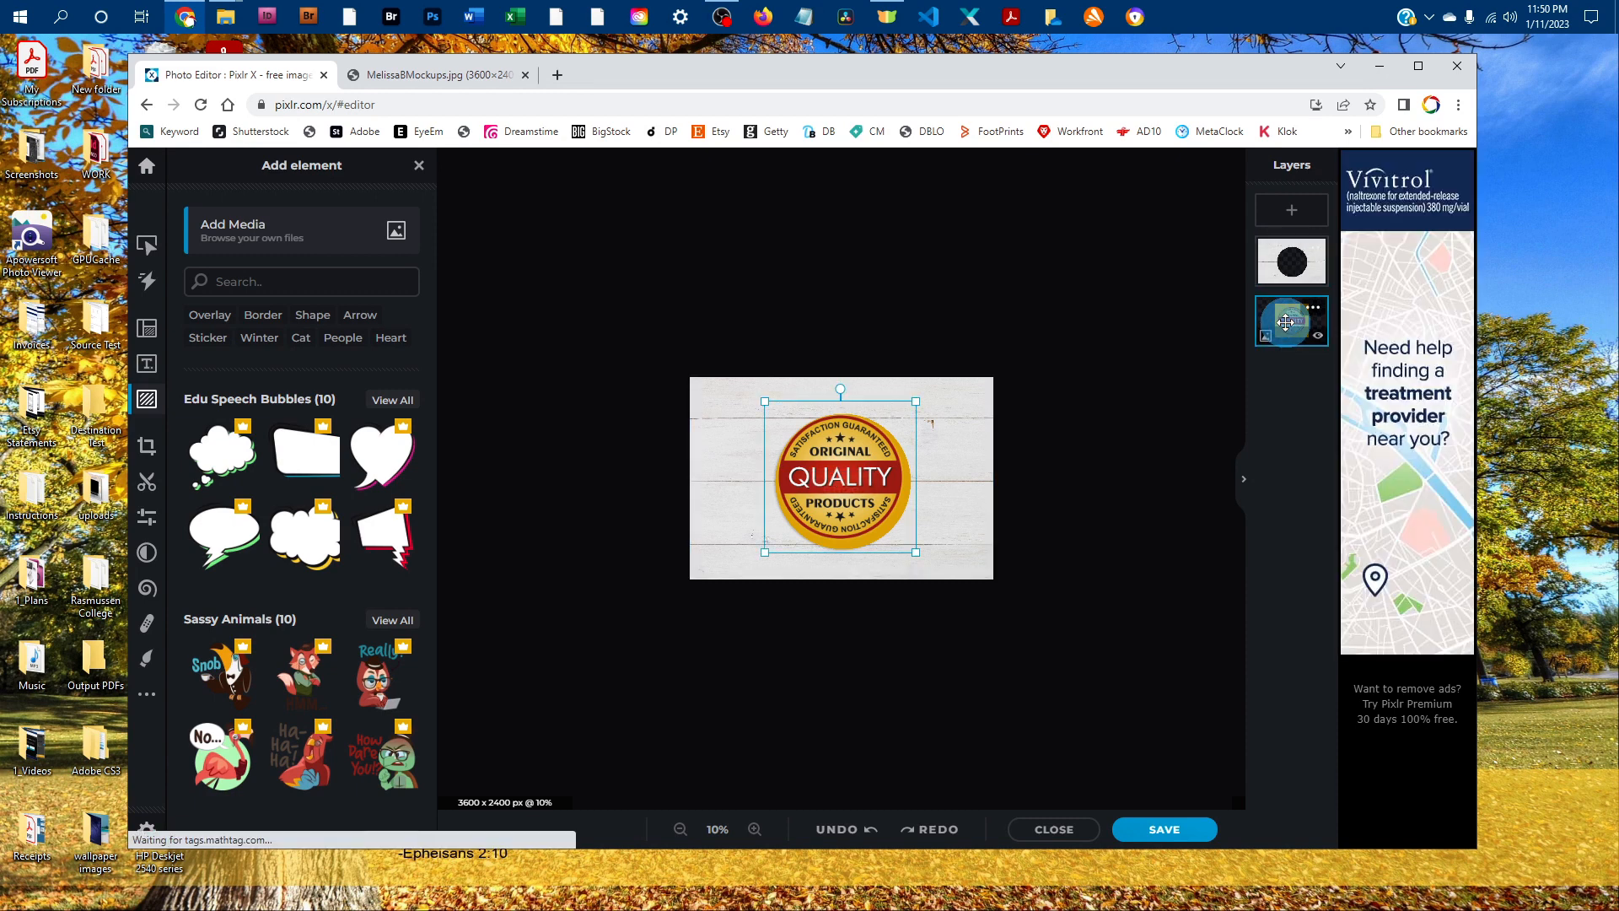
{"action": "key", "text": "Right"}
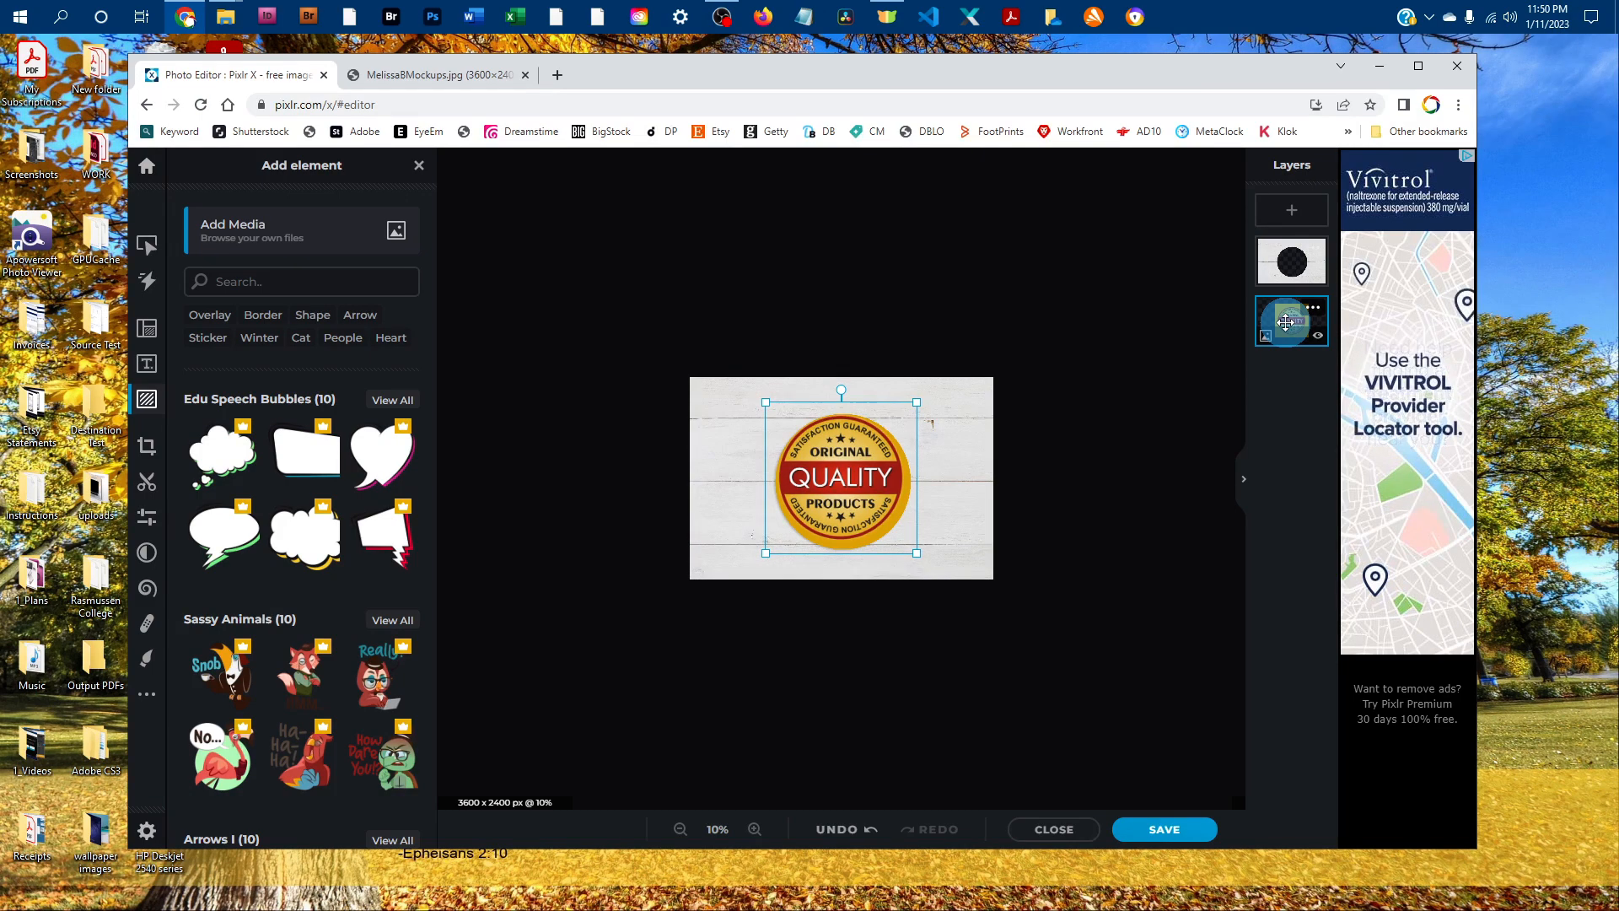
{"action": "key", "text": "Down"}
{"action": "key", "text": "Down"}
{"action": "key", "text": "Down"}
{"action": "key", "text": "Down"}
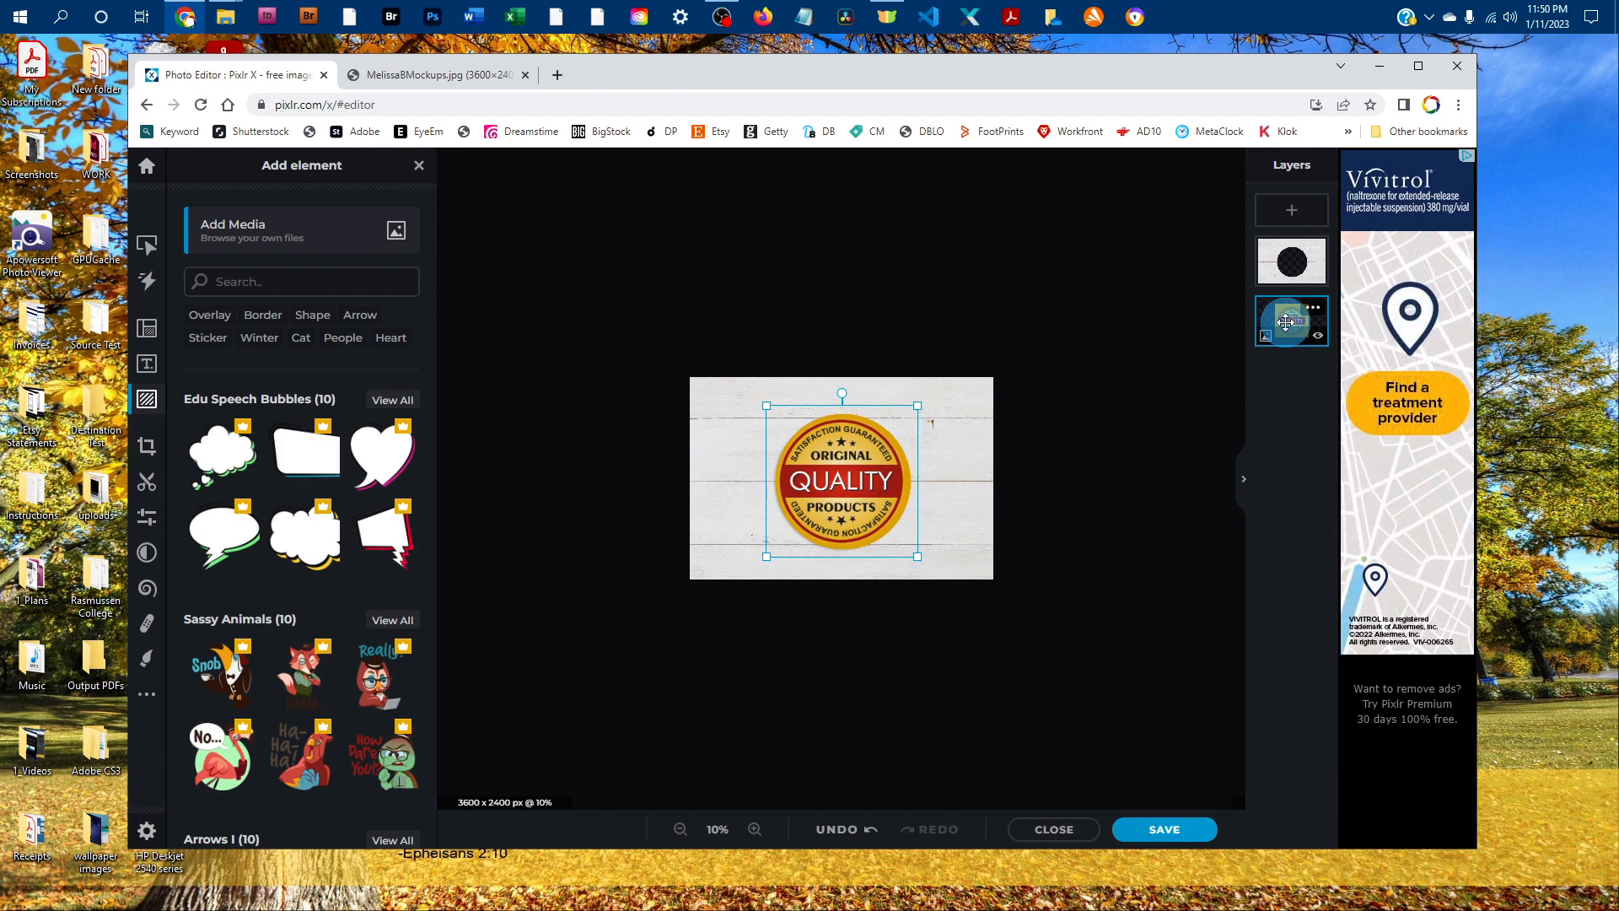
{"action": "key", "text": "Right"}
{"action": "key", "text": "Right"}
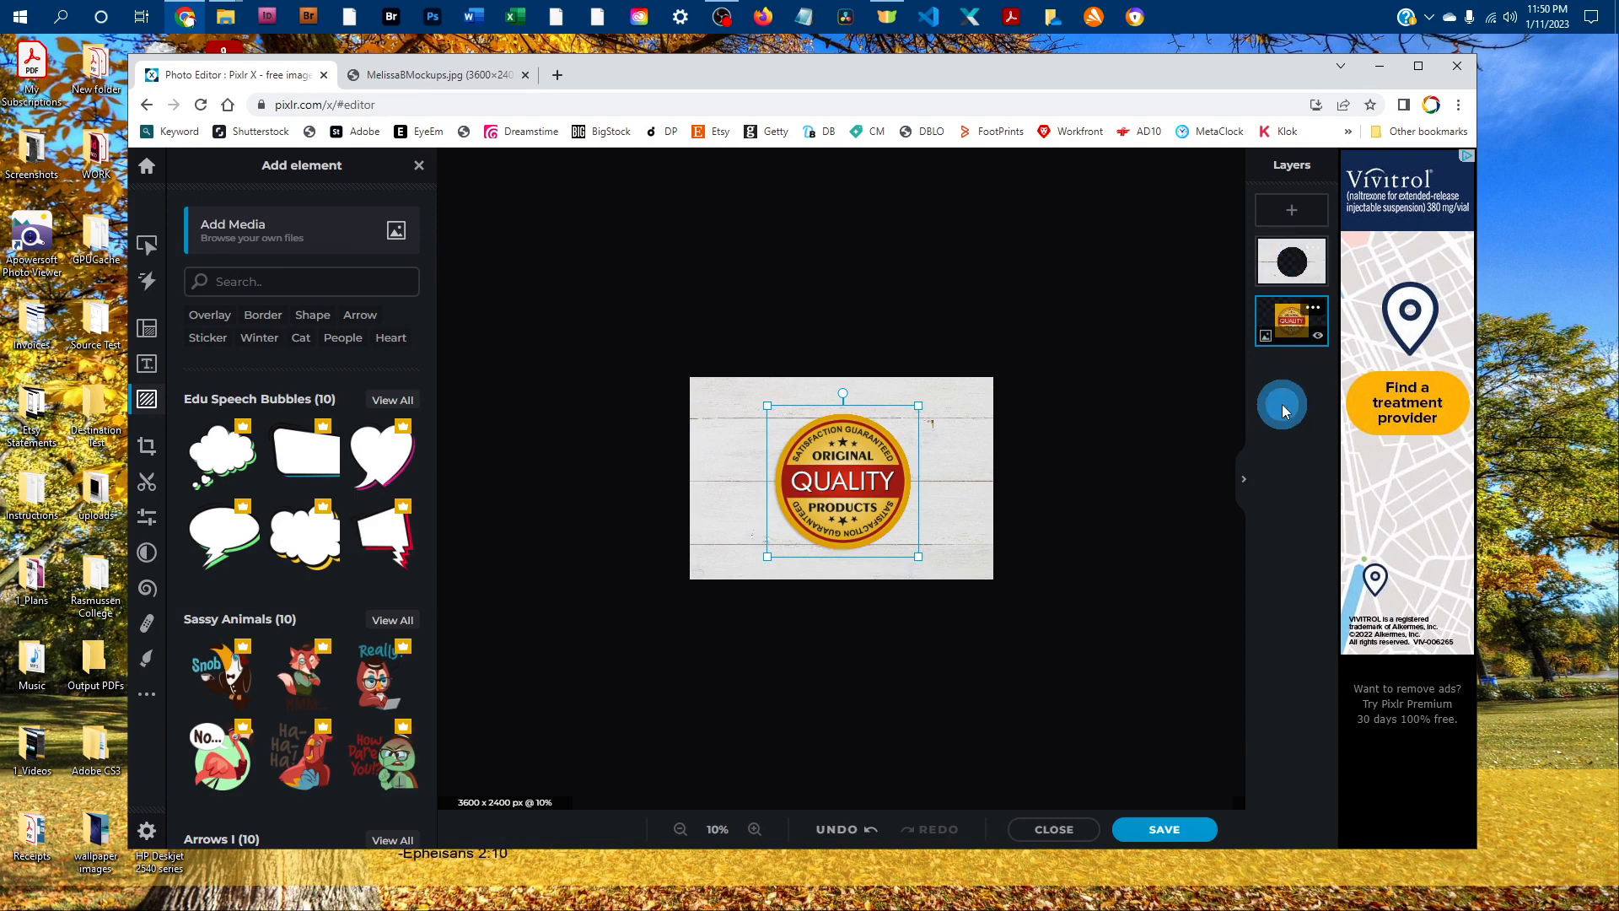
{"action": "left_click", "coordinate": [943, 279]}
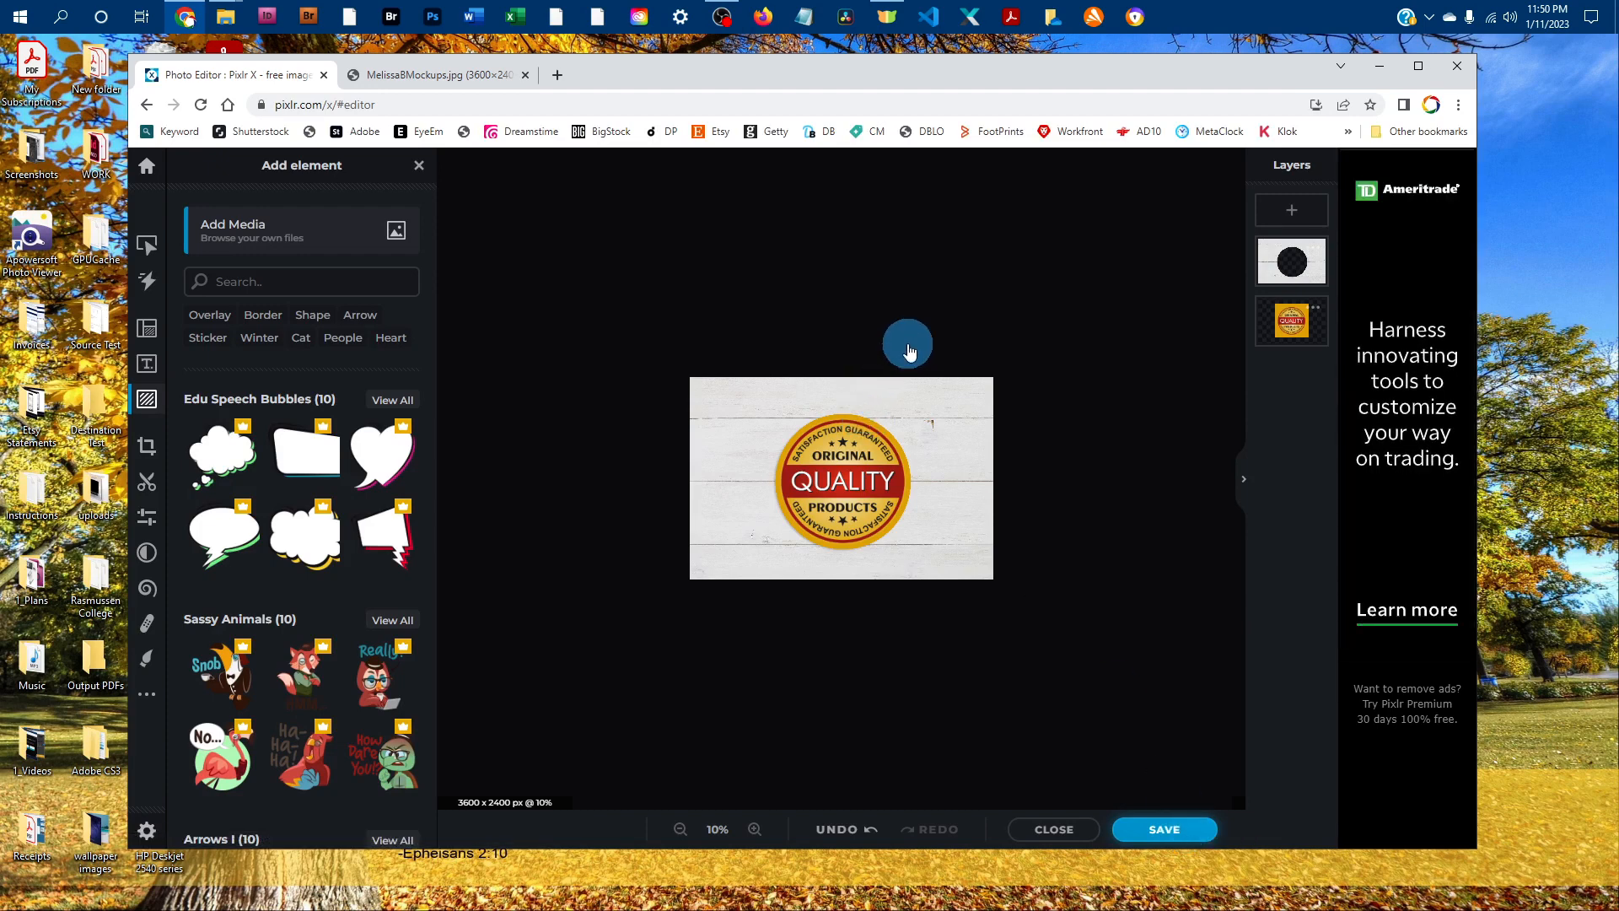
- Save the mockup as a maximum-quality JPG named RoundSticker_6BG_Sticker_WhiteWood in Documents and dismiss the sign-up prompt
{"action": "key", "text": "ctrl+s"}
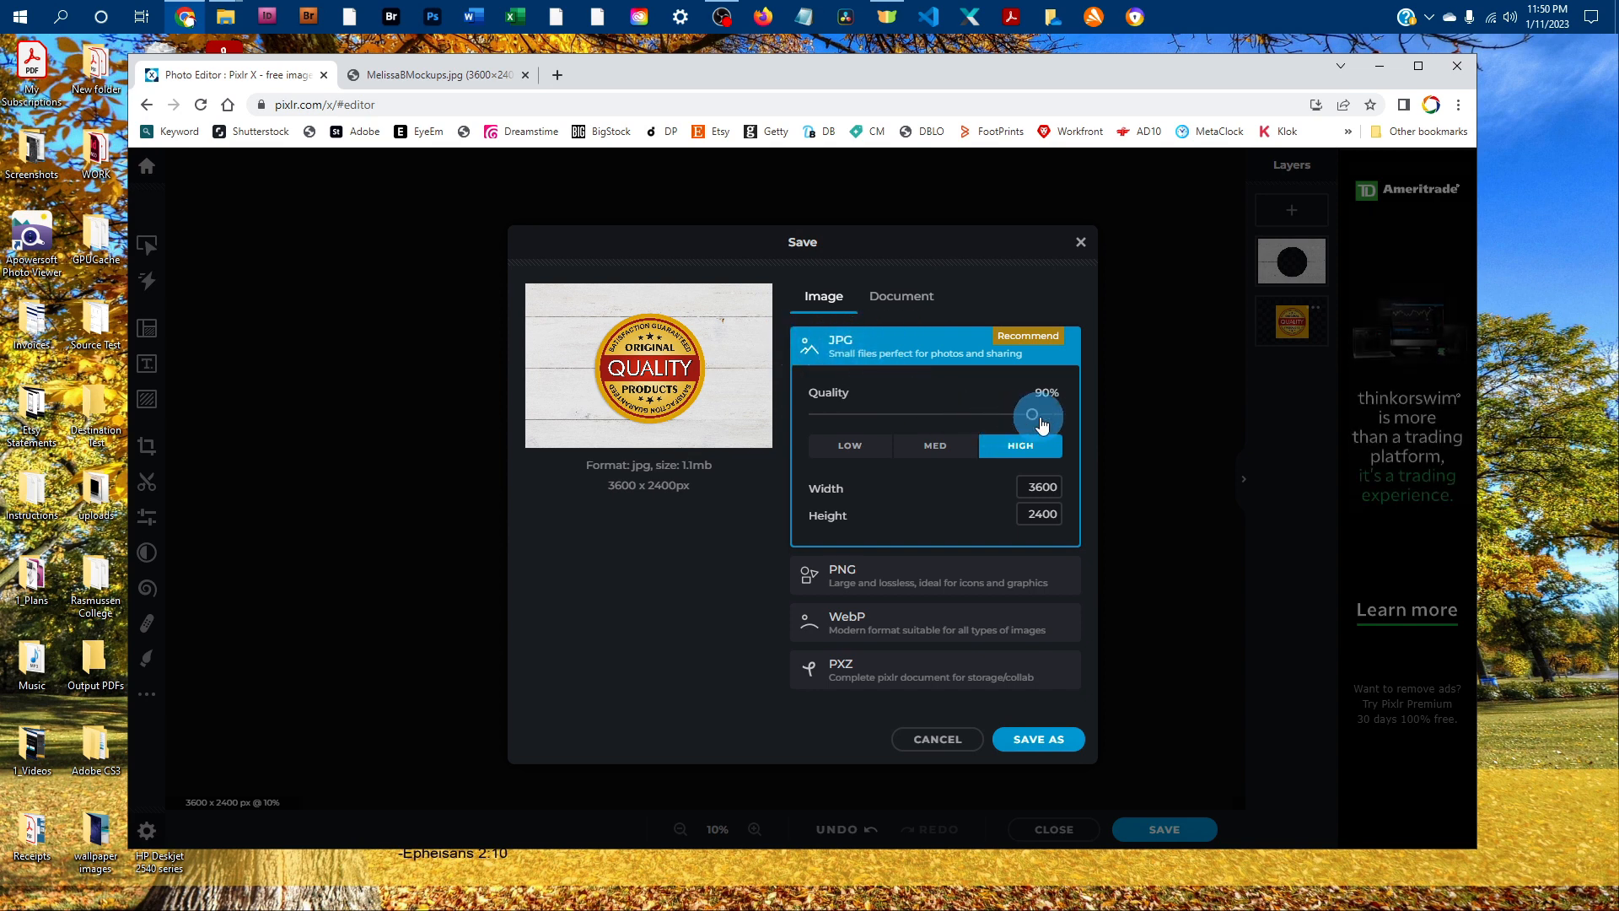
{"action": "left_click_drag", "start_coordinate": [1030, 422], "coordinate": [1095, 417]}
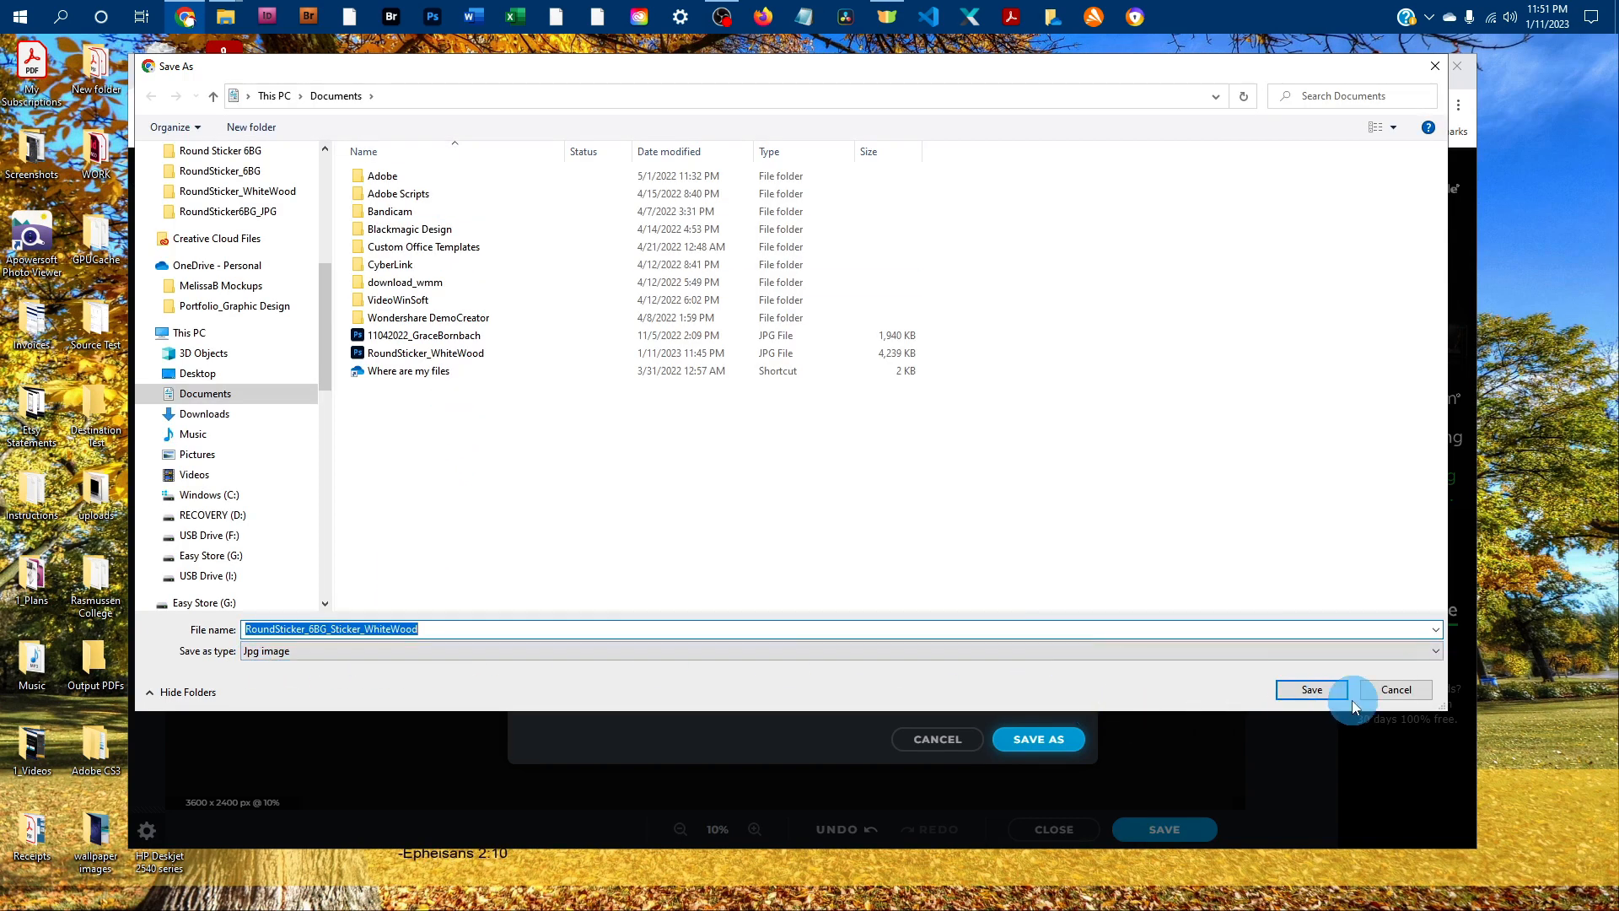
{"action": "left_click", "coordinate": [1313, 690]}
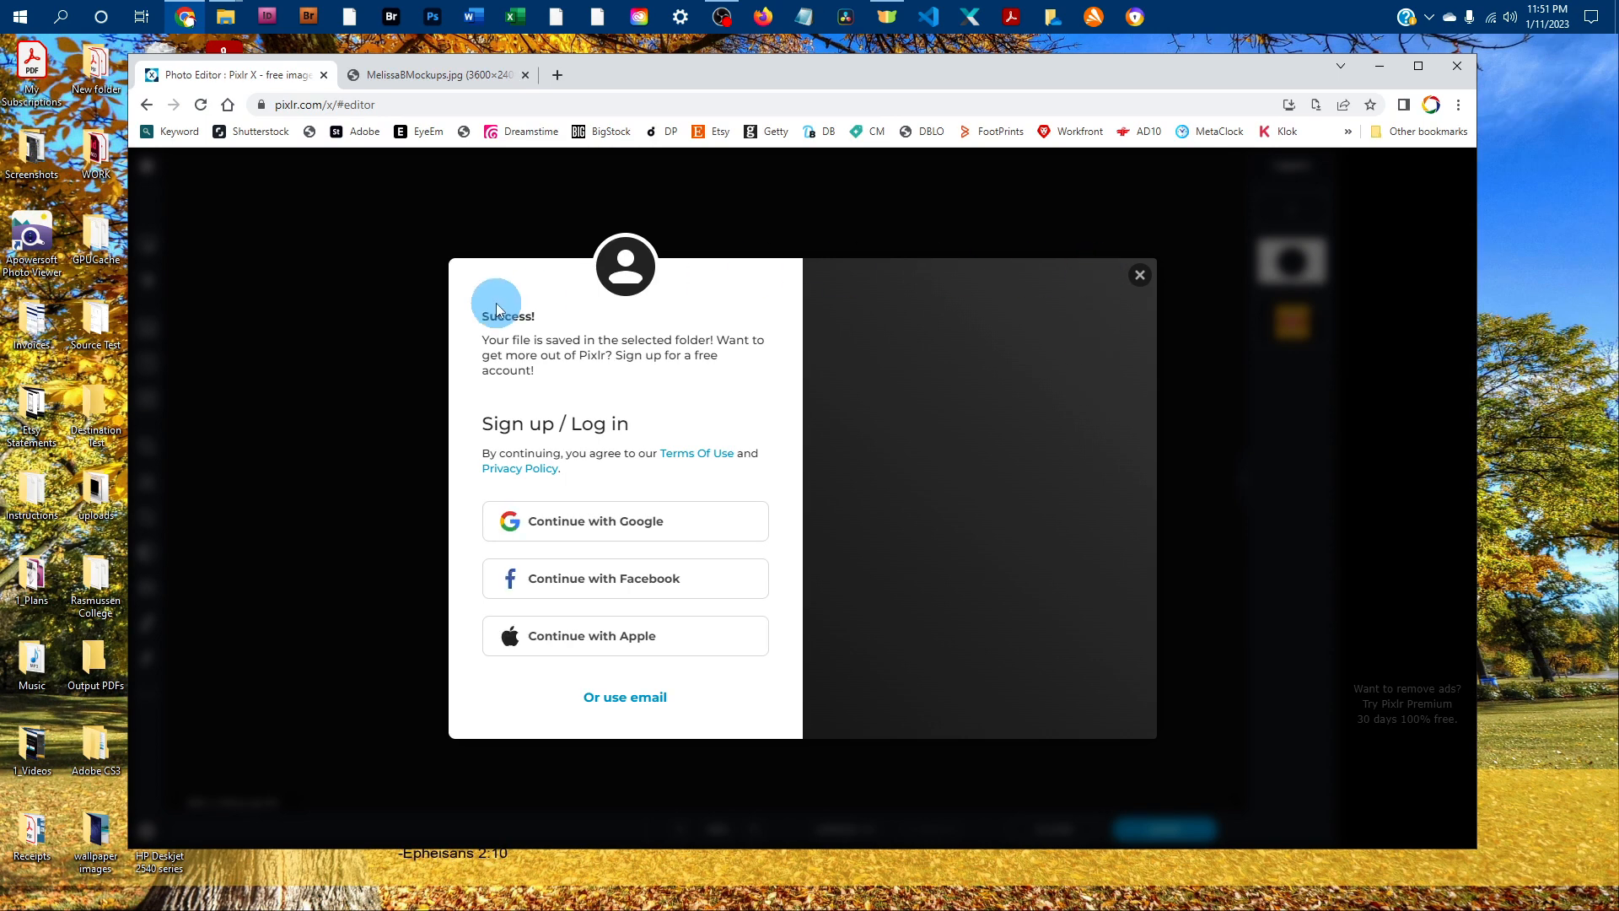
{"action": "left_click", "coordinate": [1138, 273]}
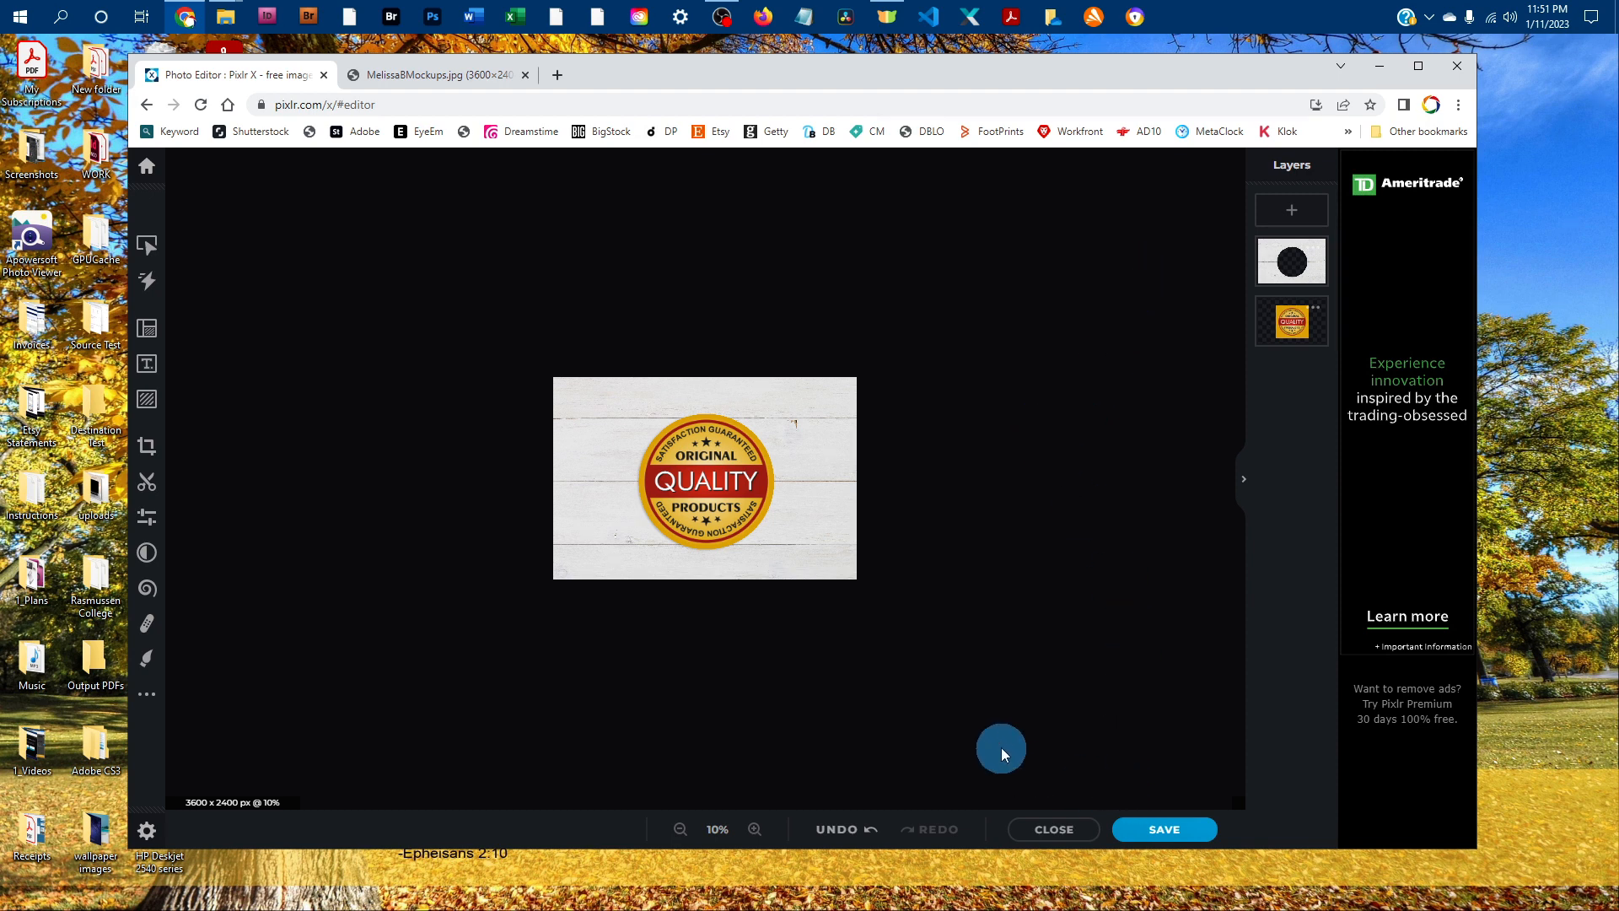
- Review the PXZ save format with the Non-destructive option enabled, and leave the save dialog without saving
{"action": "left_click", "coordinate": [1190, 836]}
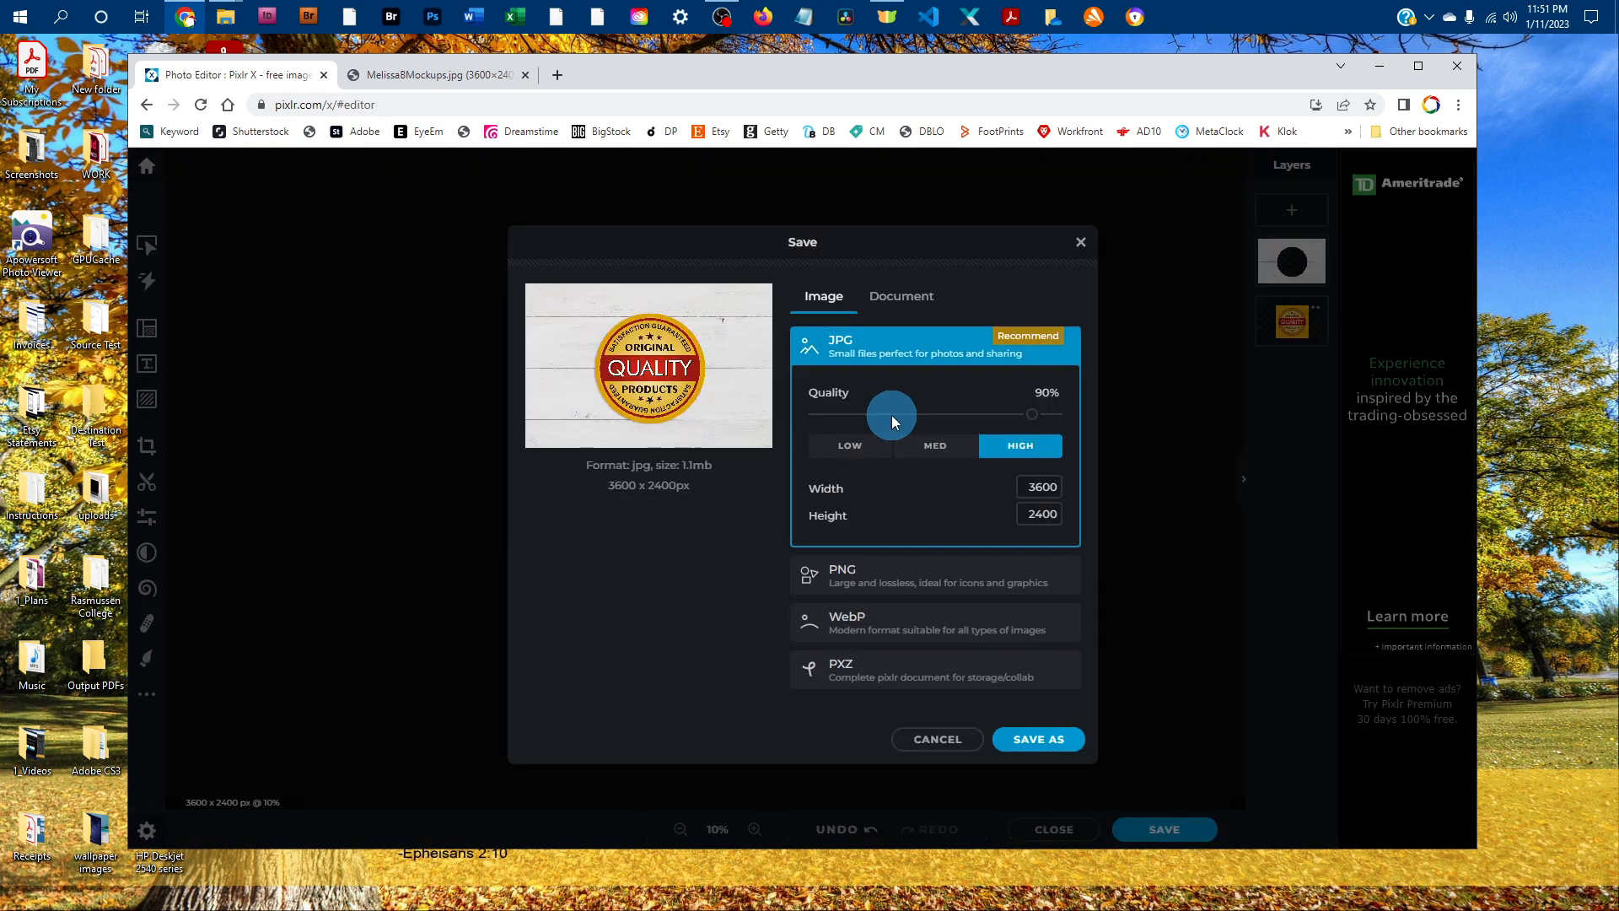
{"action": "left_click", "coordinate": [831, 670]}
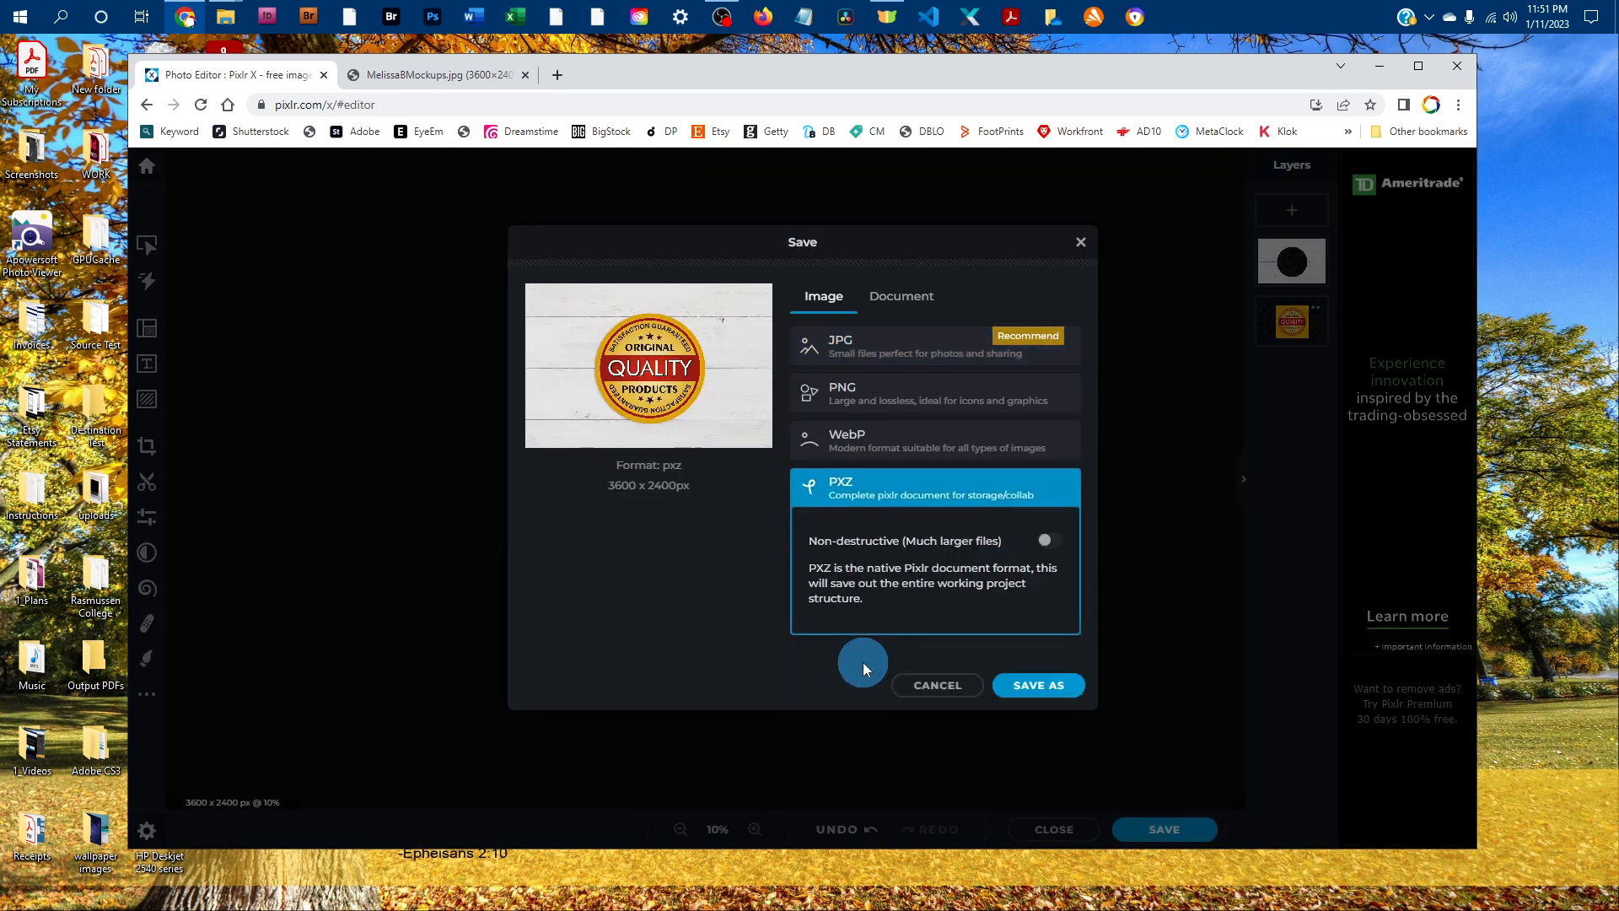
{"action": "left_click", "coordinate": [1058, 542]}
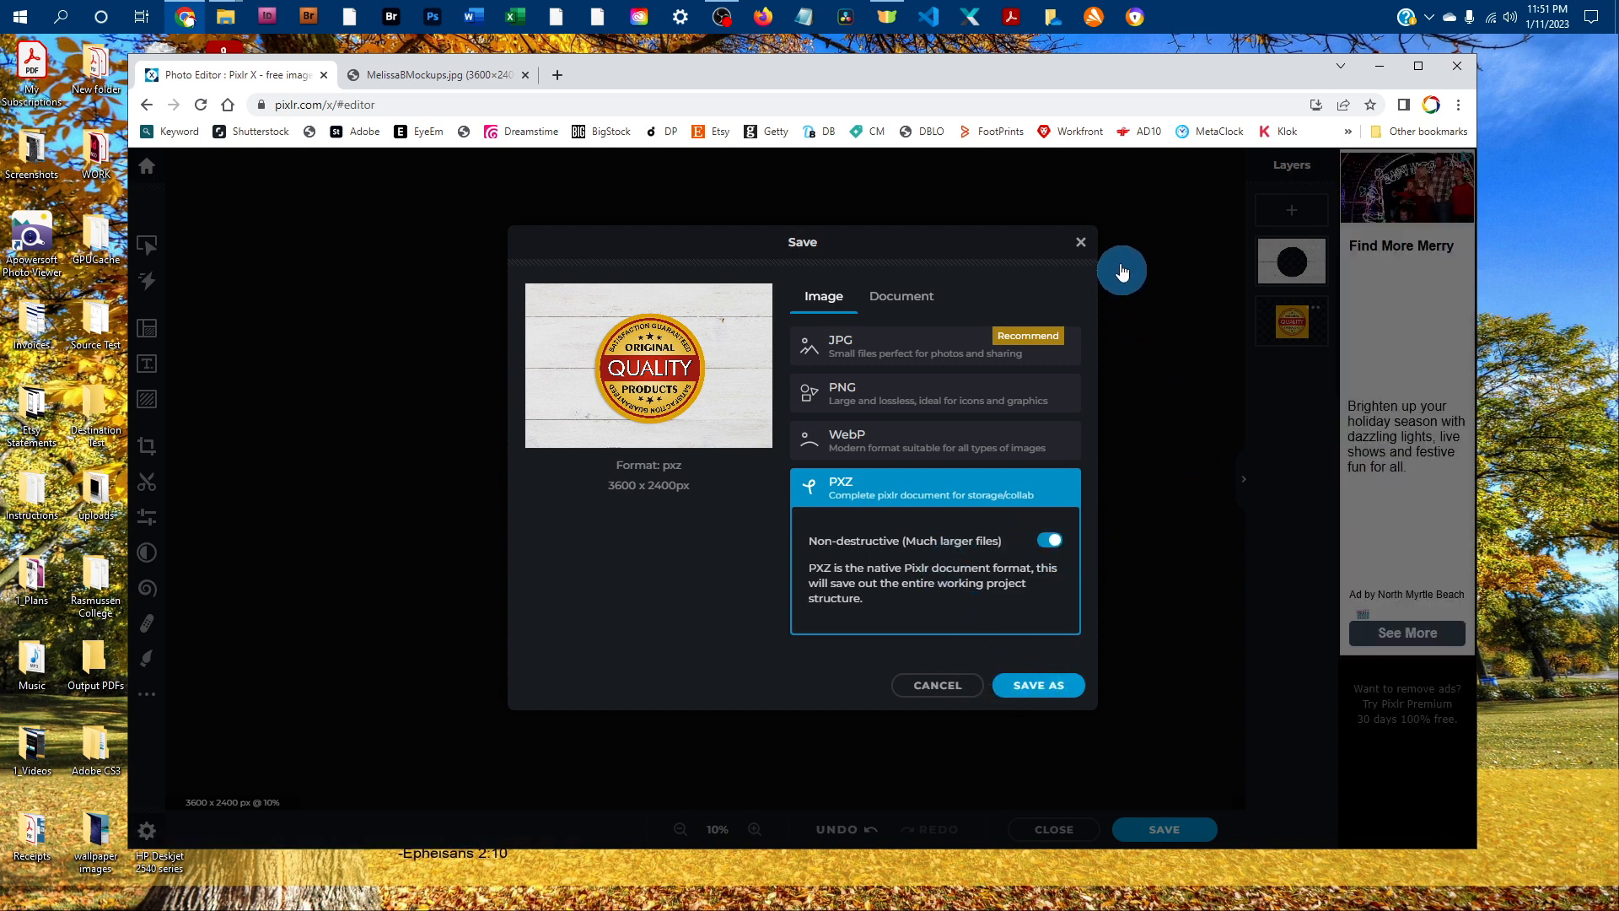
{"action": "left_click", "coordinate": [1080, 245]}
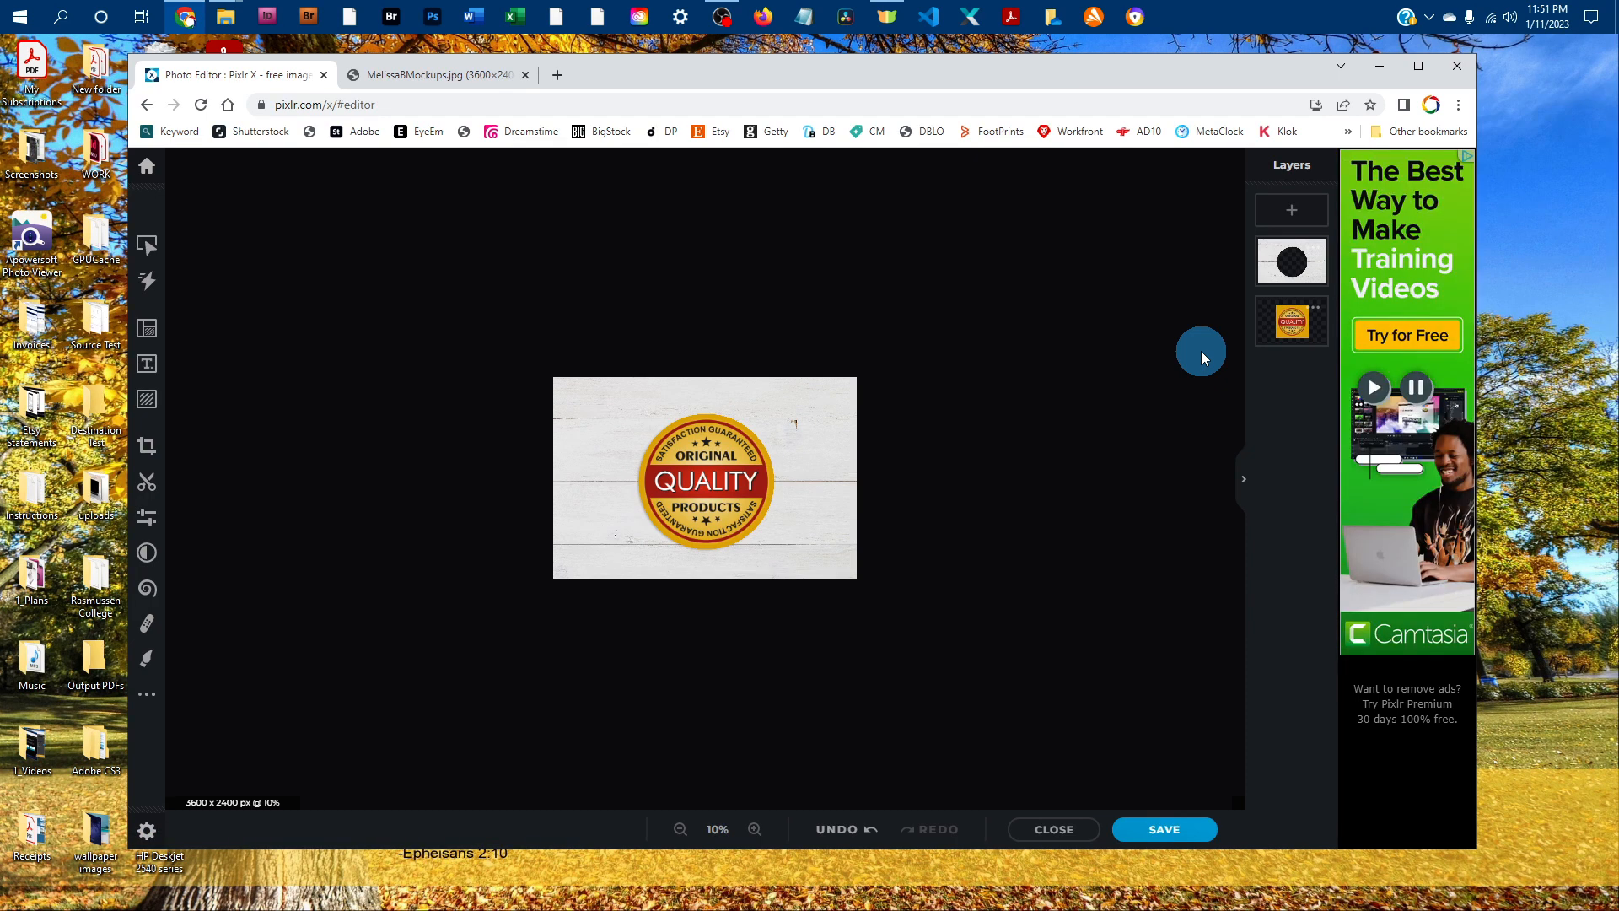
- Show the MelissaBMockups.jpg image that is open in the browser
{"action": "left_click", "coordinate": [483, 74]}
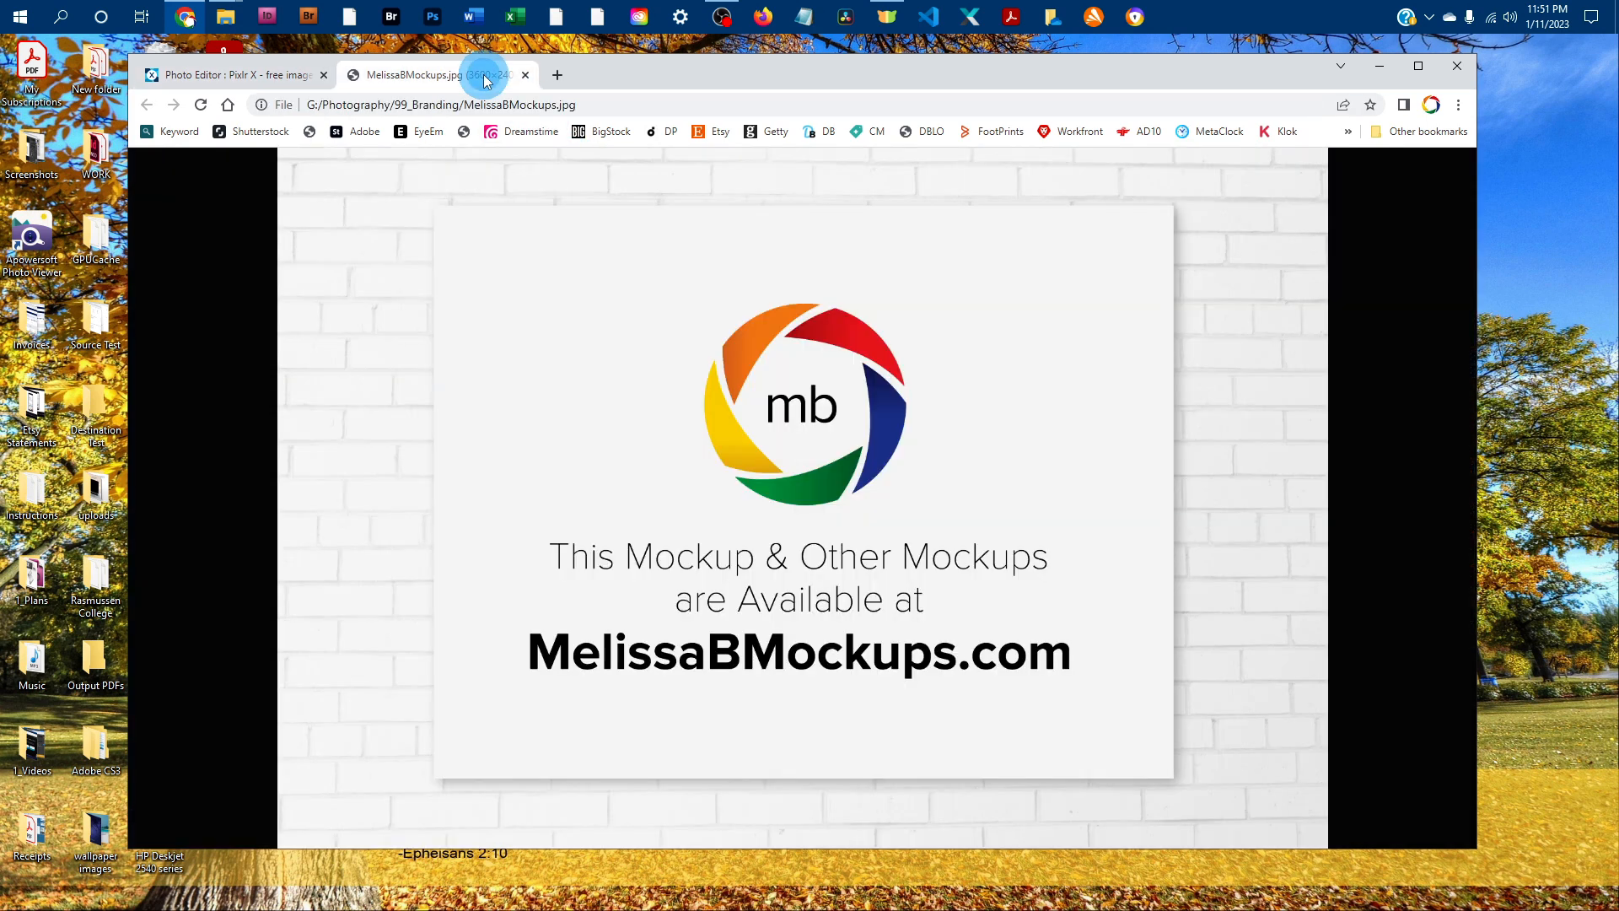